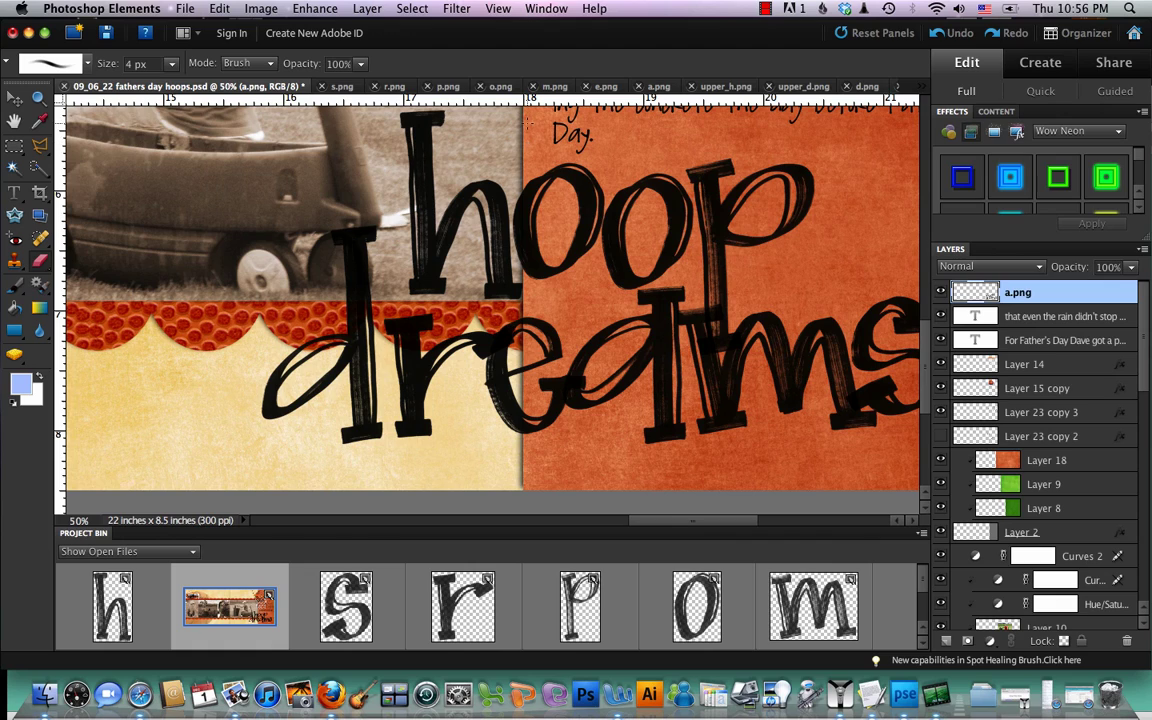
Load the outline of Layer 2 as a selection and invert it
{"action": "left_click", "coordinate": [14, 97]}
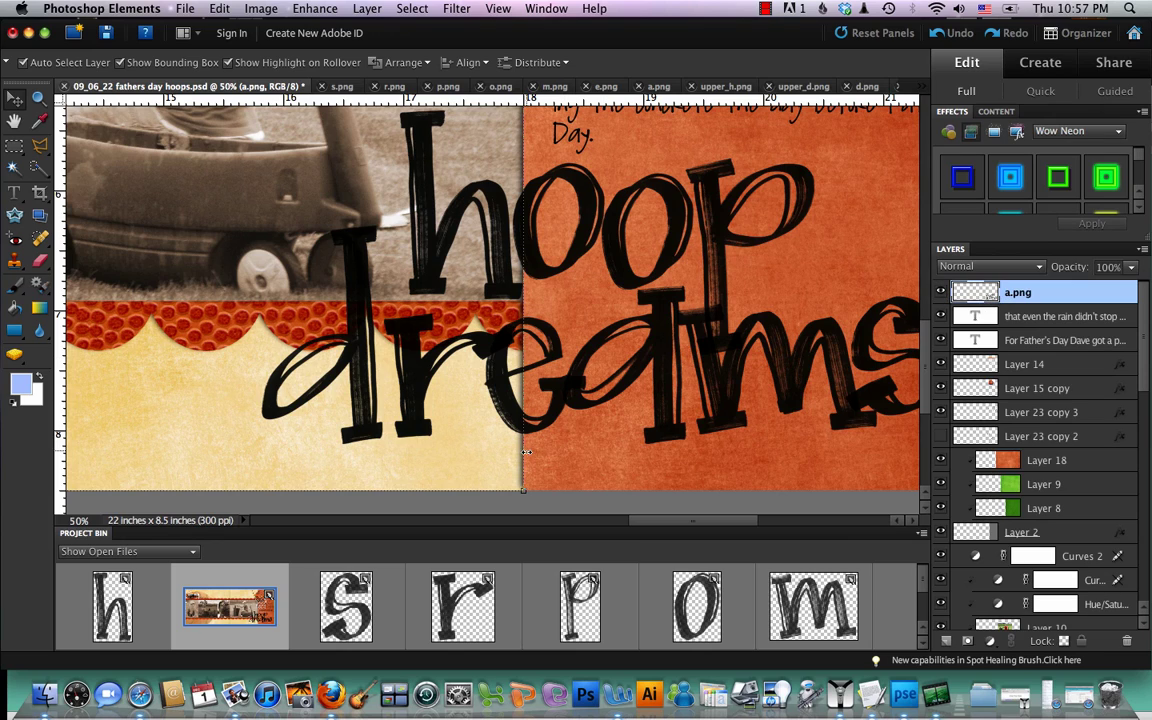
{"action": "left_click", "coordinate": [993, 534], "text": "super"}
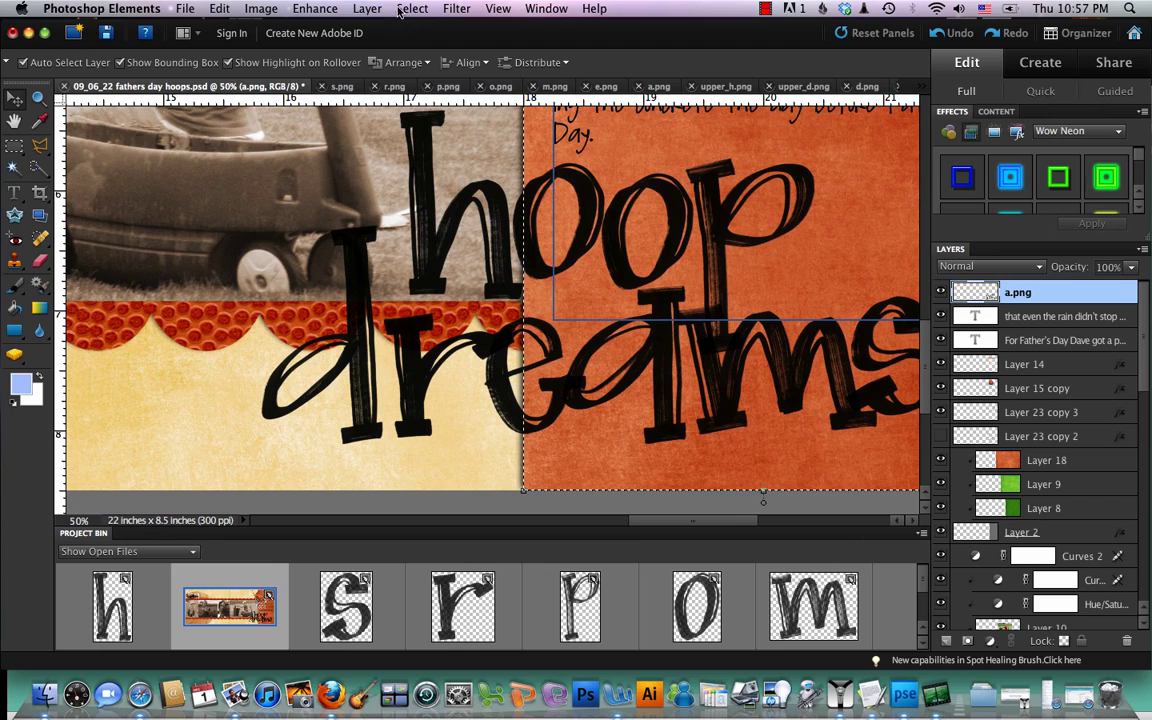
{"action": "left_click", "coordinate": [410, 9]}
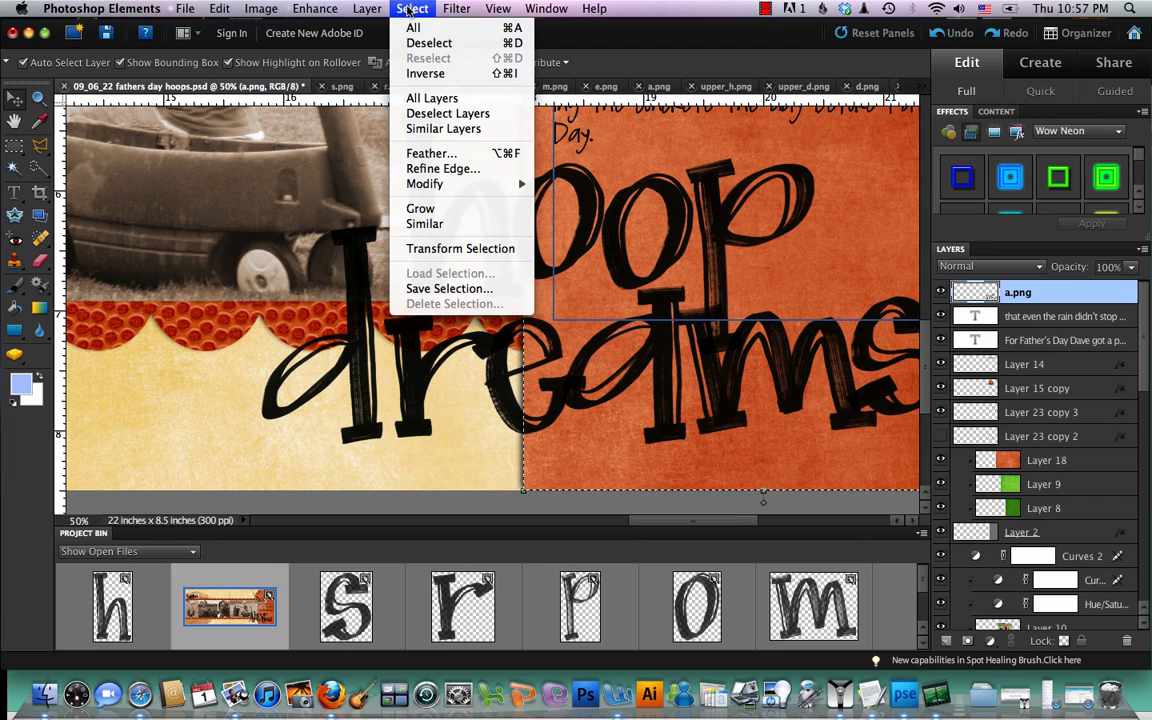
{"action": "left_click", "coordinate": [428, 75]}
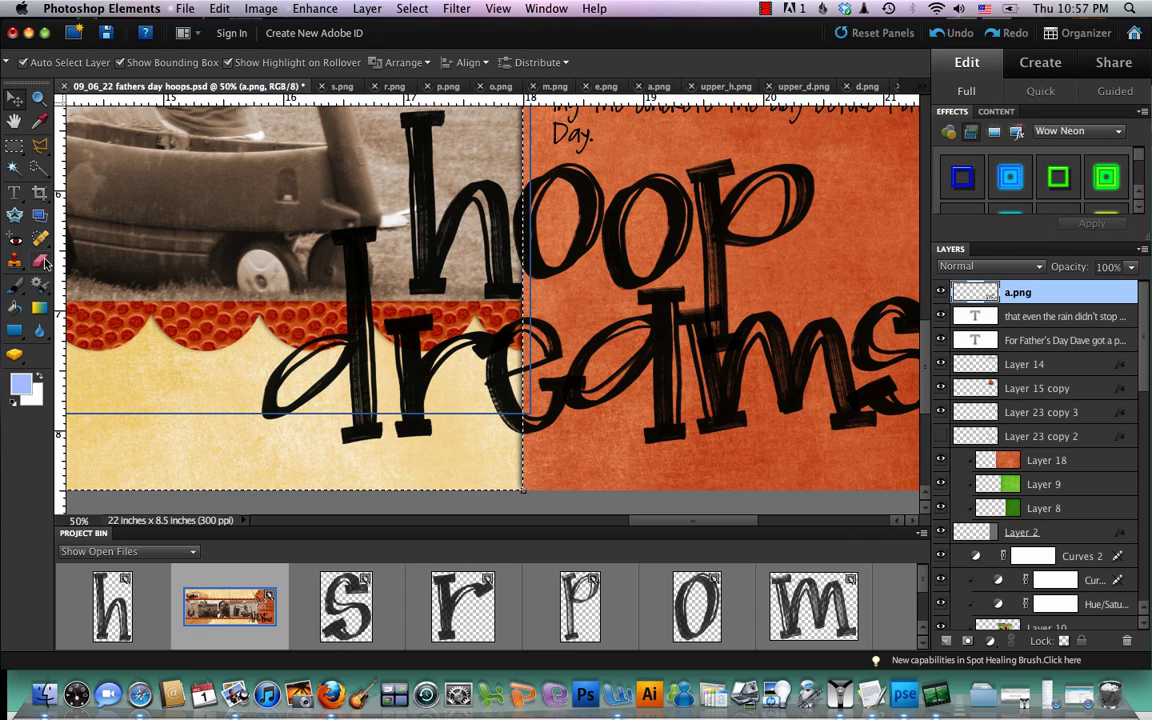
Erase a thin line with the 4 px Eraser on the a.png layer along the vertical seam, where the title letters cross it
{"action": "key", "text": "e"}
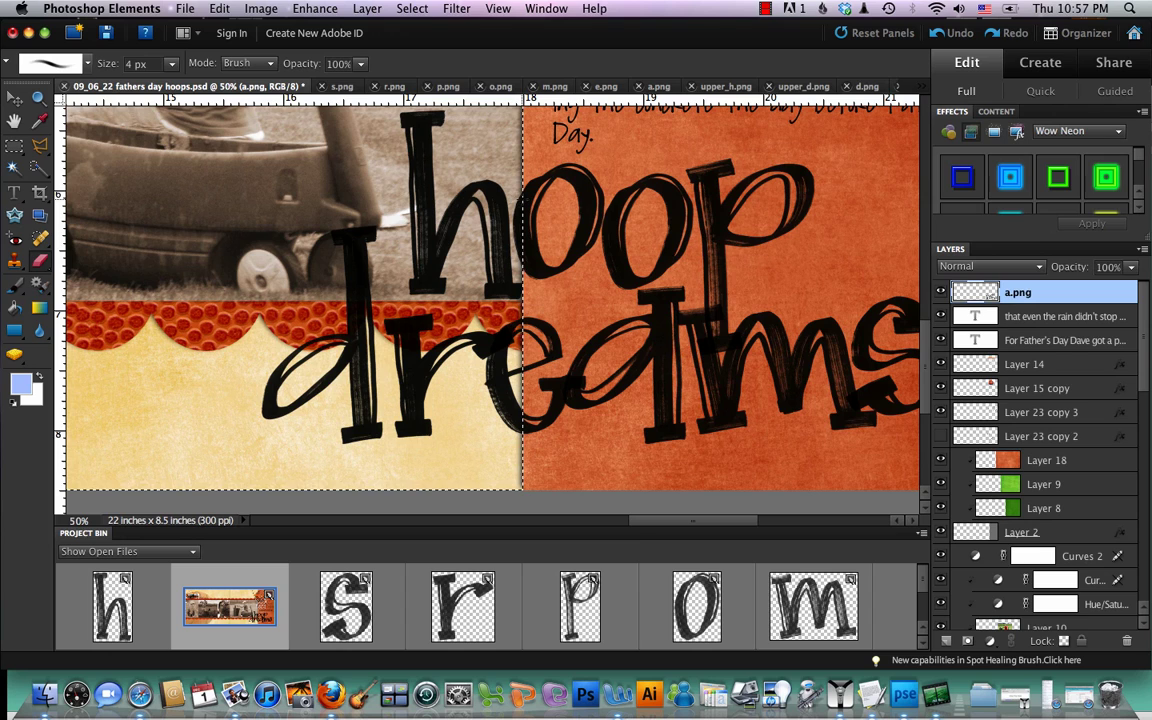
{"action": "left_click_drag", "start_coordinate": [470, 150], "coordinate": [470, 410]}
{"action": "key", "text": "super+equal"}
{"action": "key", "text": "super+equal"}
{"action": "key", "text": "super+equal"}
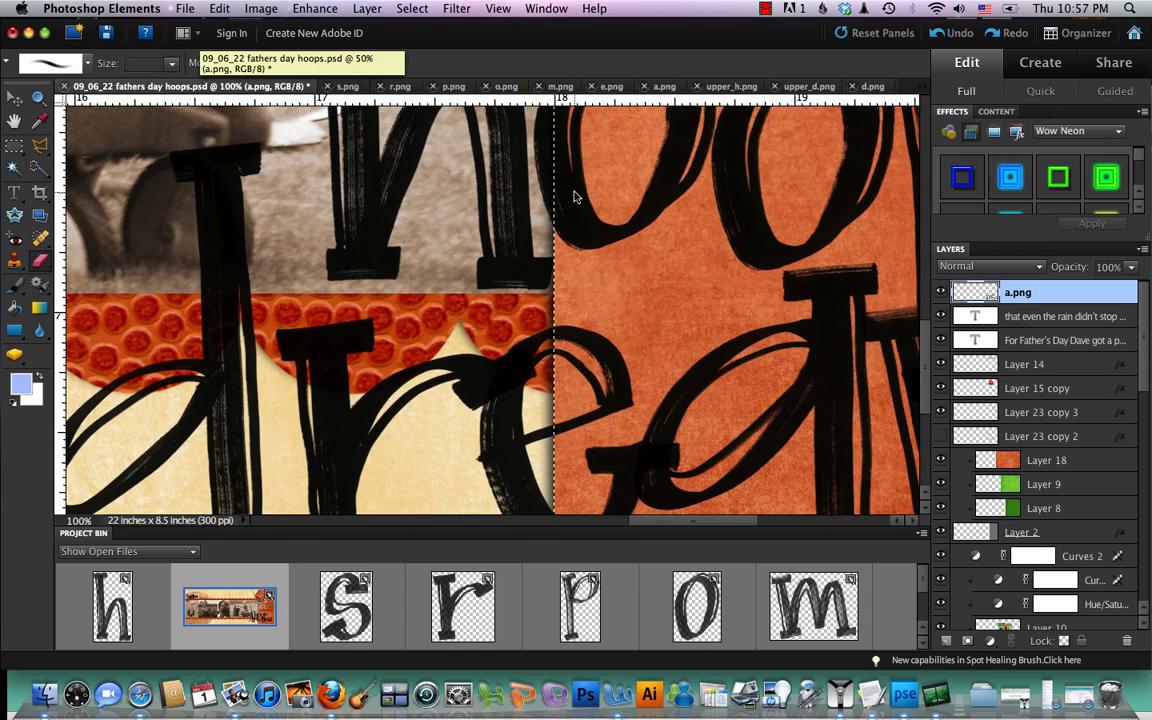
{"action": "scroll", "coordinate": [577, 196], "scroll_direction": "up", "scroll_amount": 10}
{"action": "scroll", "coordinate": [577, 196], "scroll_direction": "right", "scroll_amount": 3}
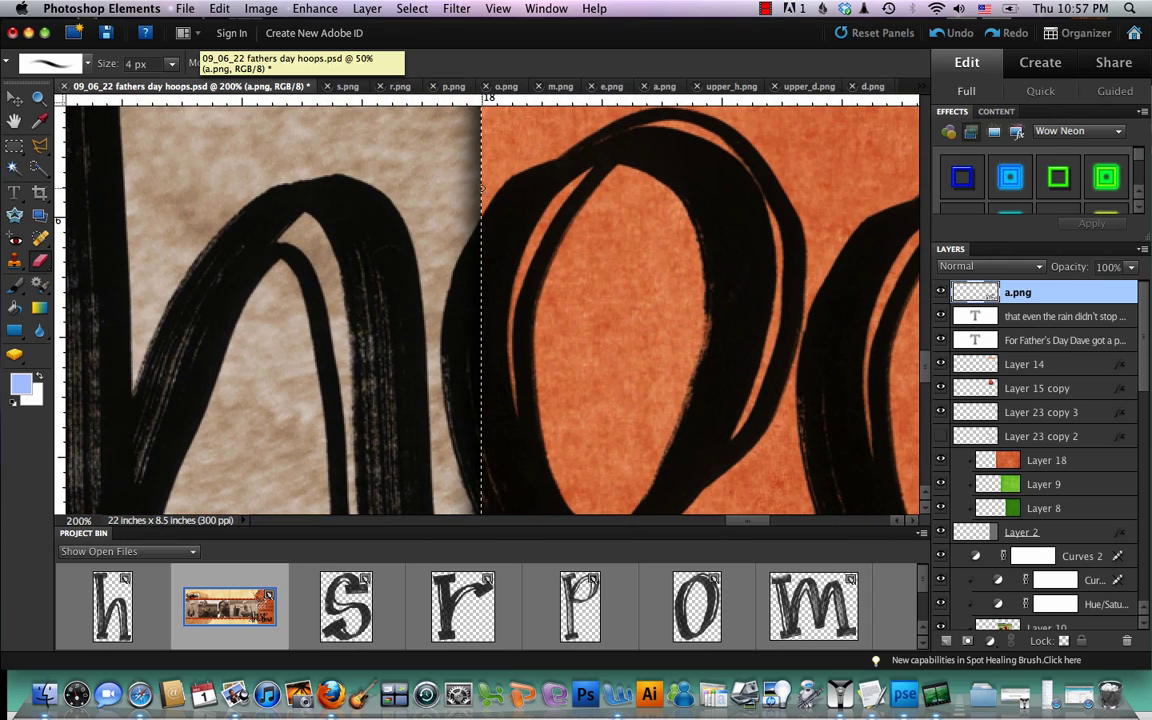
{"action": "scroll", "coordinate": [490, 310], "scroll_direction": "down", "scroll_amount": 2}
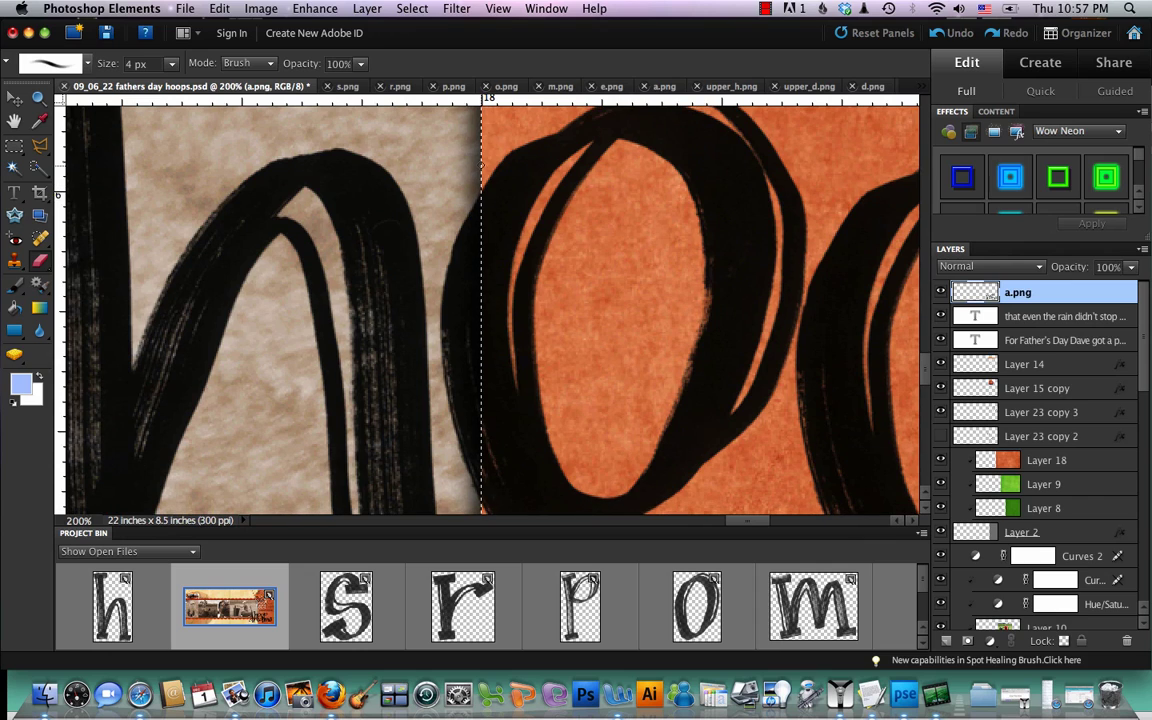
{"action": "scroll", "coordinate": [490, 310], "scroll_direction": "up", "scroll_amount": 8}
{"action": "scroll", "coordinate": [490, 310], "scroll_direction": "left", "scroll_amount": 1}
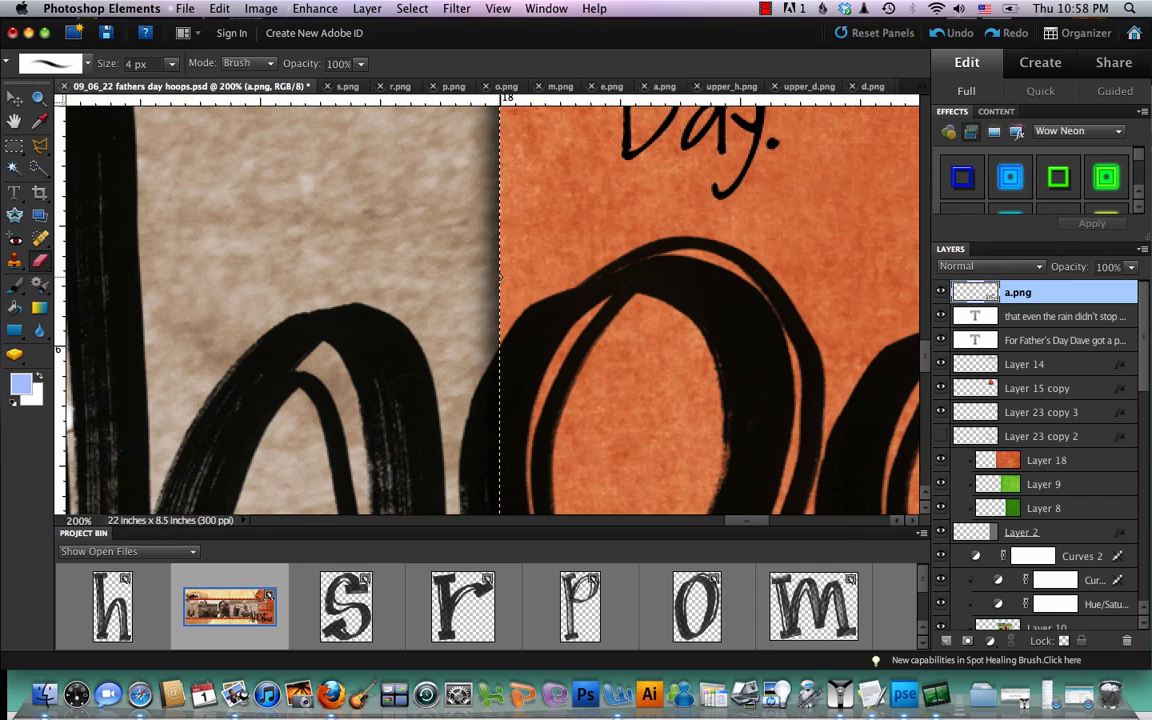
{"action": "scroll", "coordinate": [511, 414], "scroll_direction": "down", "scroll_amount": 10}
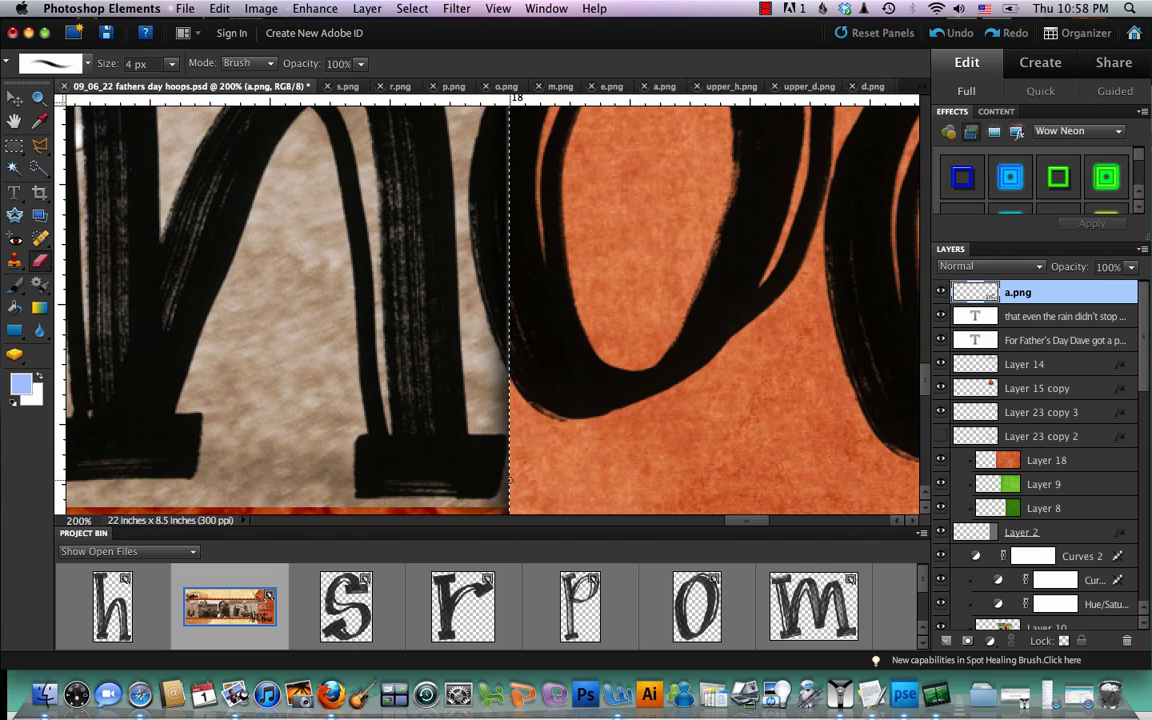
Hide the selection outline and examine the erased line along the vertical seam from afar and up close
{"action": "key", "text": "super+h"}
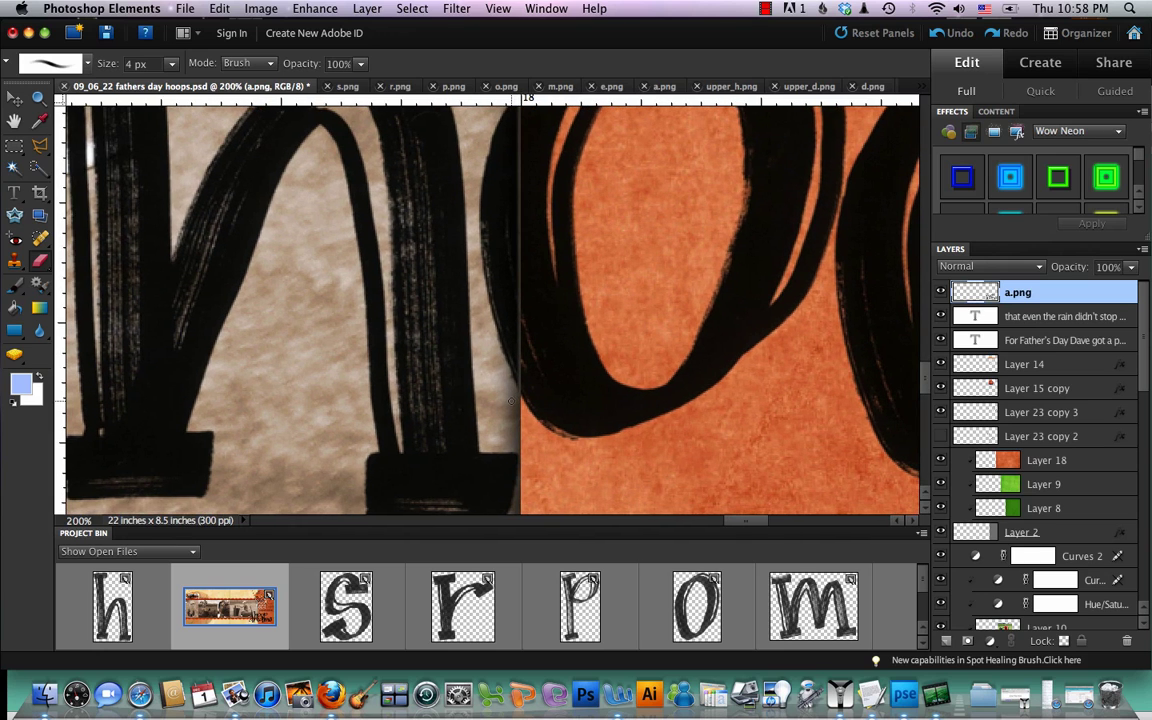
{"action": "key", "text": "super"}
{"action": "key", "text": "super+minus"}
{"action": "key", "text": "super+minus"}
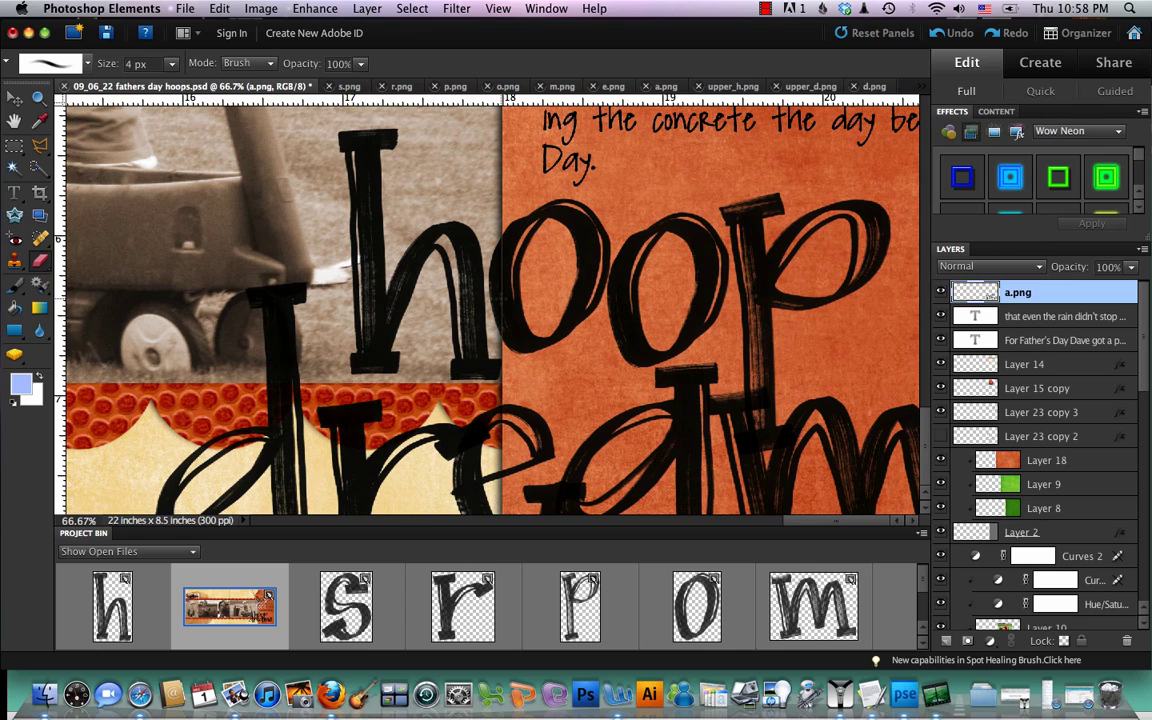
{"action": "key", "text": "super+equal"}
{"action": "key", "text": "super+equal"}
{"action": "scroll", "coordinate": [501, 298], "scroll_direction": "up", "scroll_amount": 3}
{"action": "scroll", "coordinate": [501, 298], "scroll_direction": "right", "scroll_amount": 1}
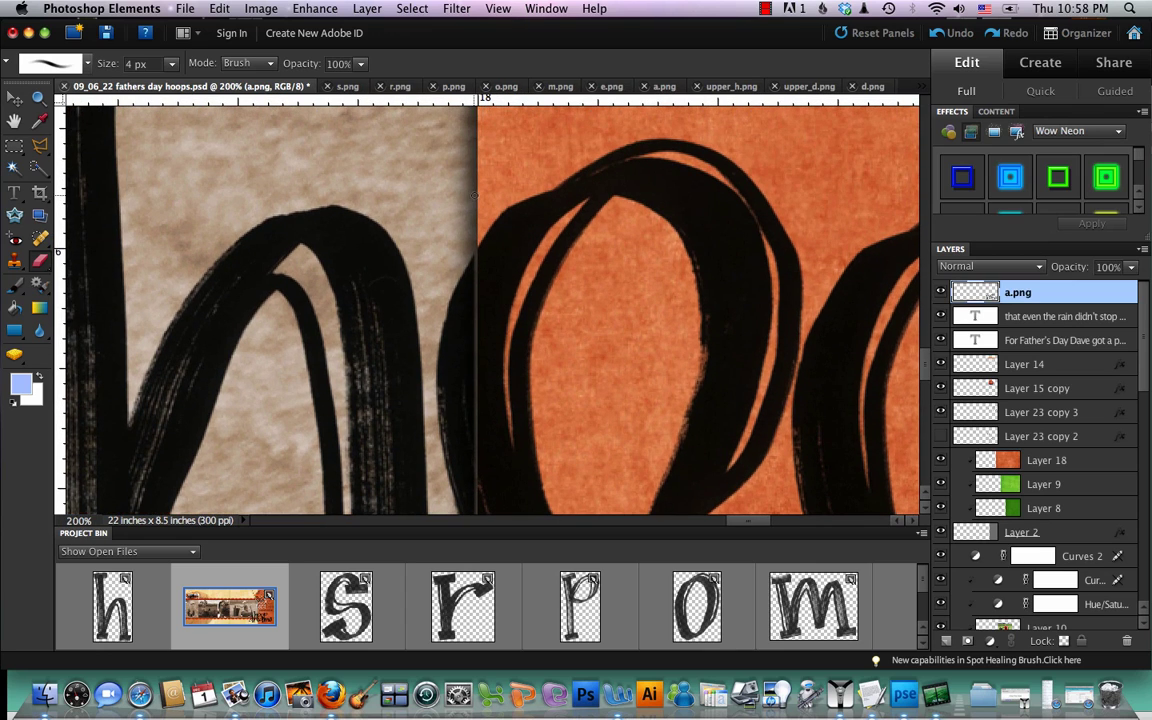
Set the Eraser to 5 px, show the selection again, and erase along the vertical seam through the o and e
{"action": "key", "text": "bracketright"}
{"action": "key", "text": "v"}
{"action": "key", "text": "e"}
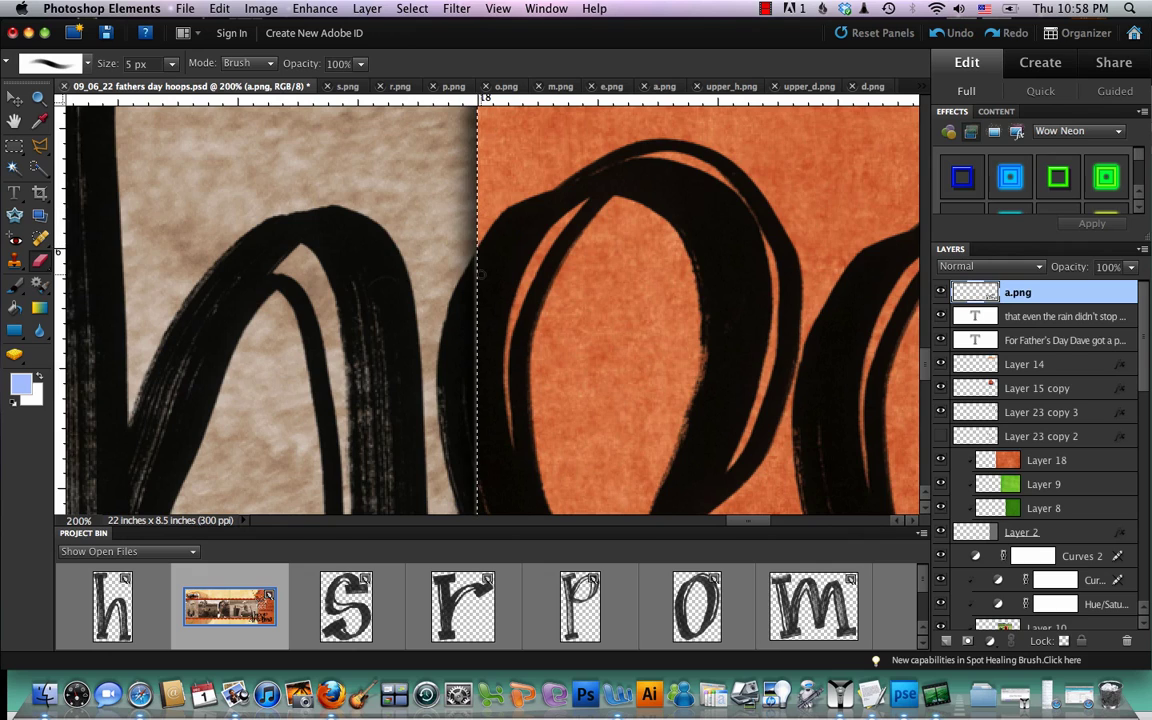
{"action": "scroll", "coordinate": [482, 274], "scroll_direction": "down", "scroll_amount": 5}
{"action": "scroll", "coordinate": [481, 274], "scroll_direction": "down", "scroll_amount": 2}
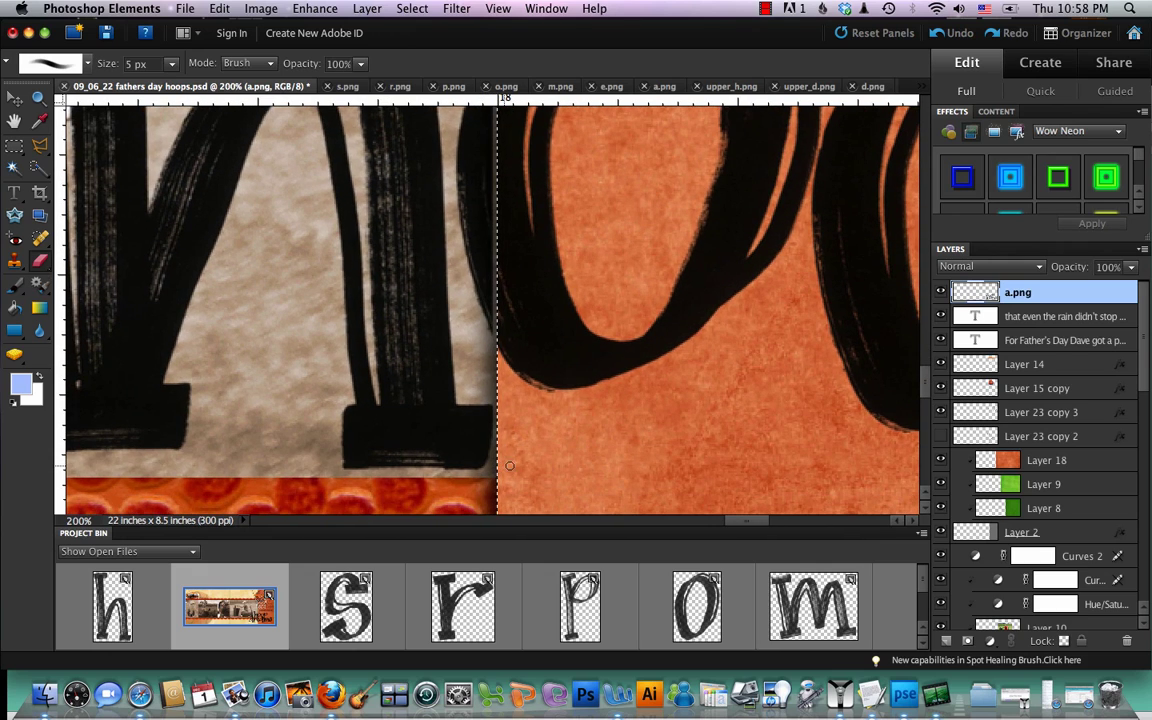
{"action": "scroll", "coordinate": [526, 448], "scroll_direction": "up", "scroll_amount": 2}
{"action": "scroll", "coordinate": [526, 448], "scroll_direction": "down", "scroll_amount": 10}
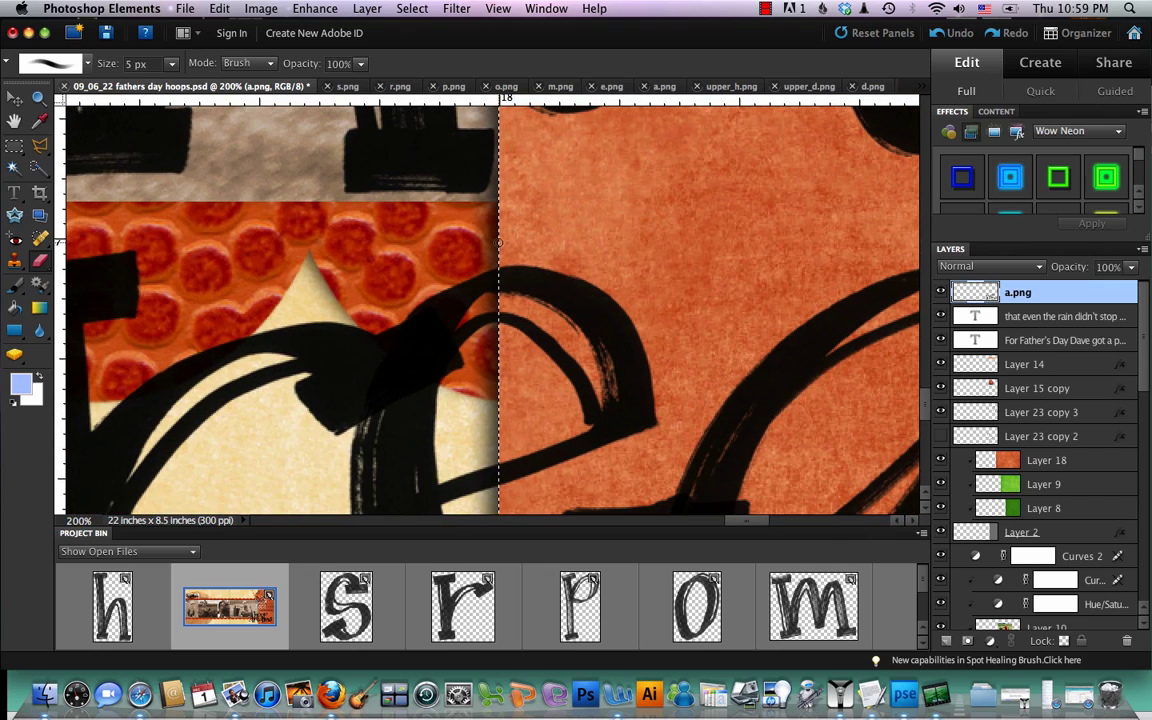
{"action": "scroll", "coordinate": [498, 242], "scroll_direction": "down", "scroll_amount": 8}
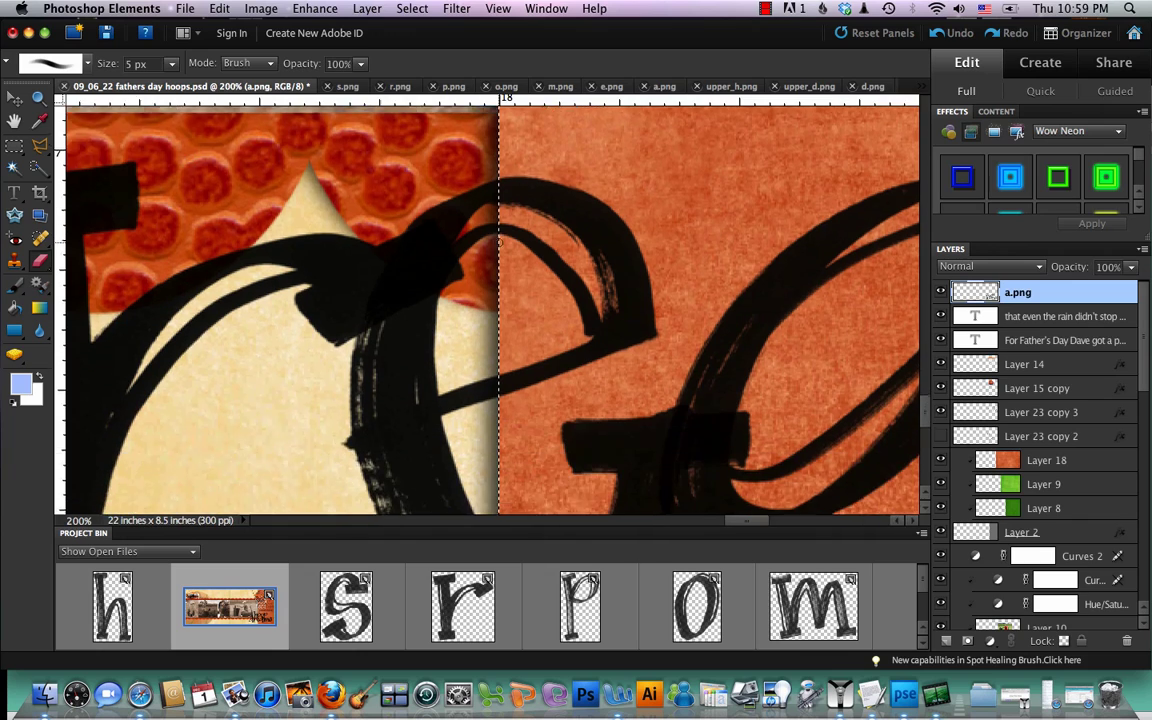
{"action": "scroll", "coordinate": [500, 254], "scroll_direction": "down", "scroll_amount": 6}
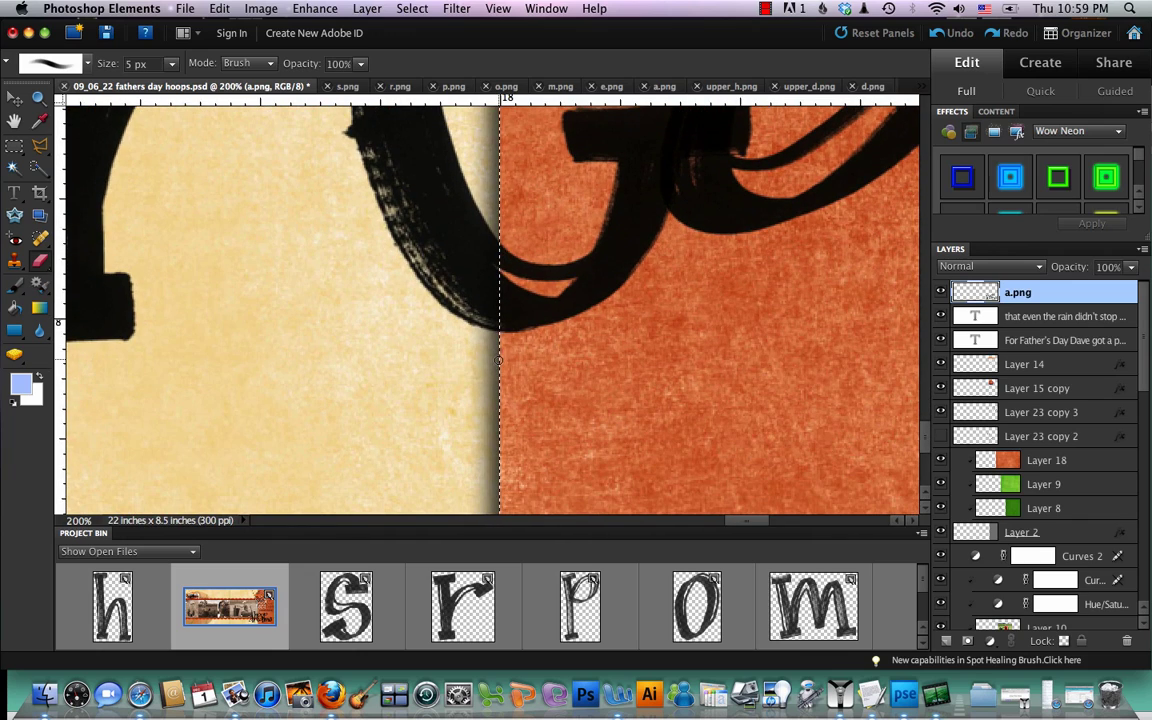
{"action": "scroll", "coordinate": [505, 330], "scroll_direction": "up", "scroll_amount": 10}
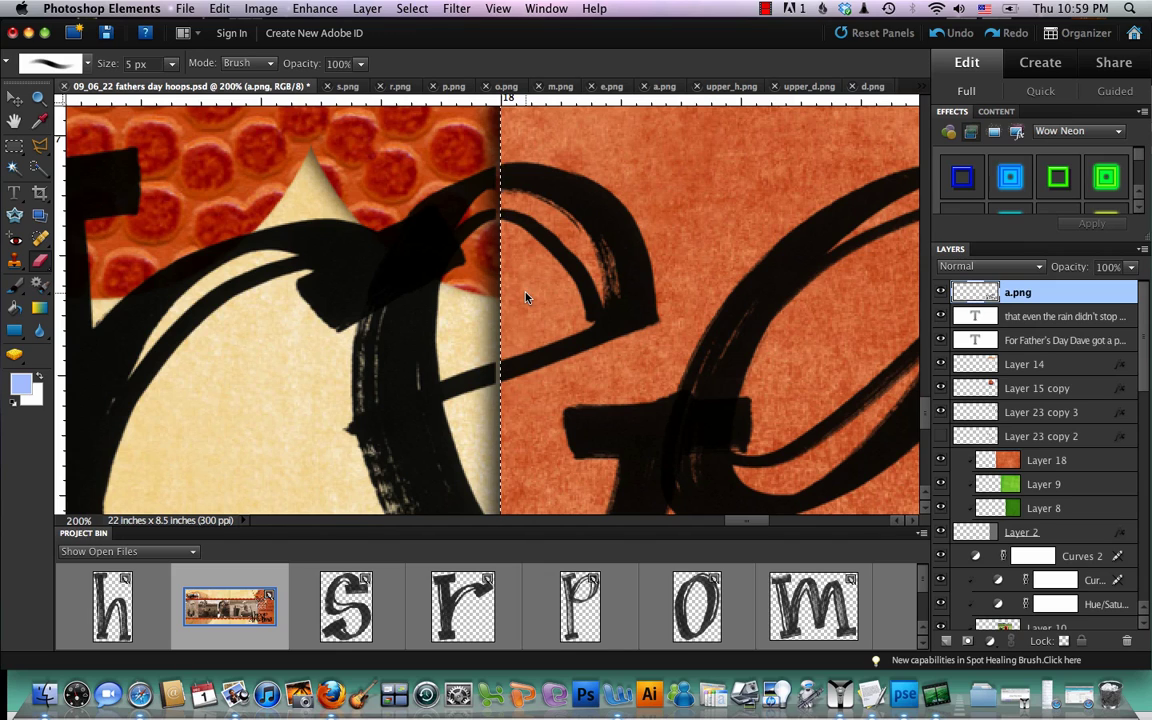
Clear the selection outline from view and review the widened seam line across the whole title
{"action": "key", "text": "super+shift+i"}
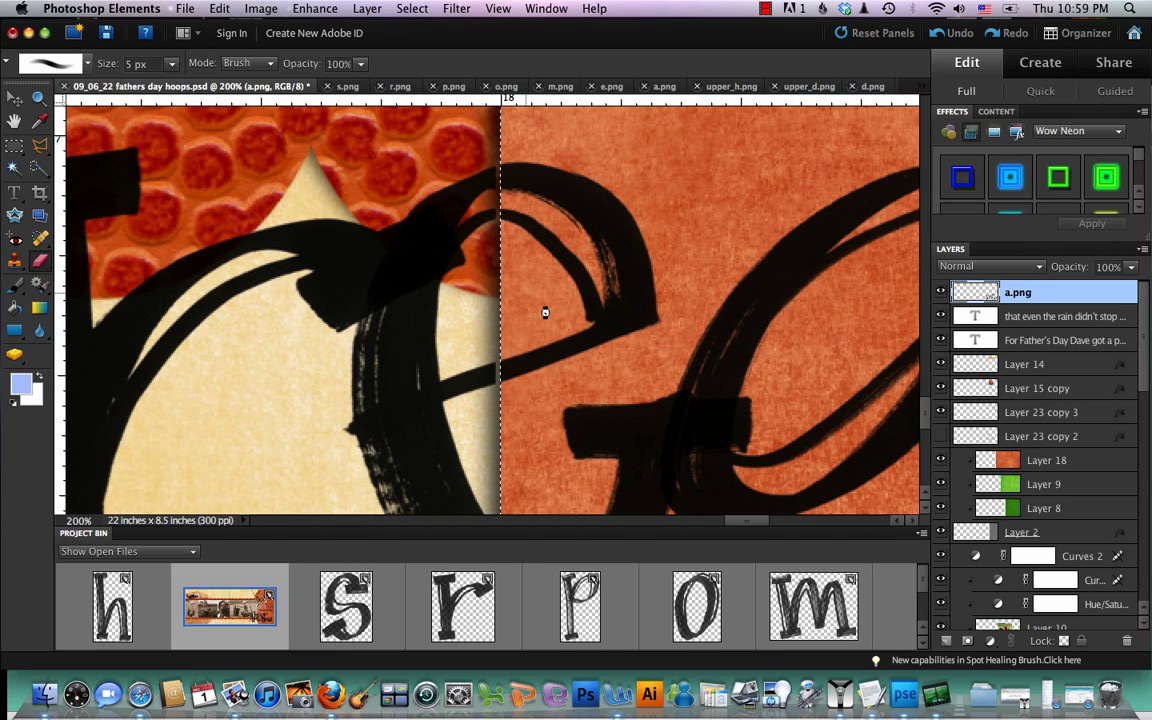
{"action": "key", "text": "super+minus"}
{"action": "key", "text": "super+minus"}
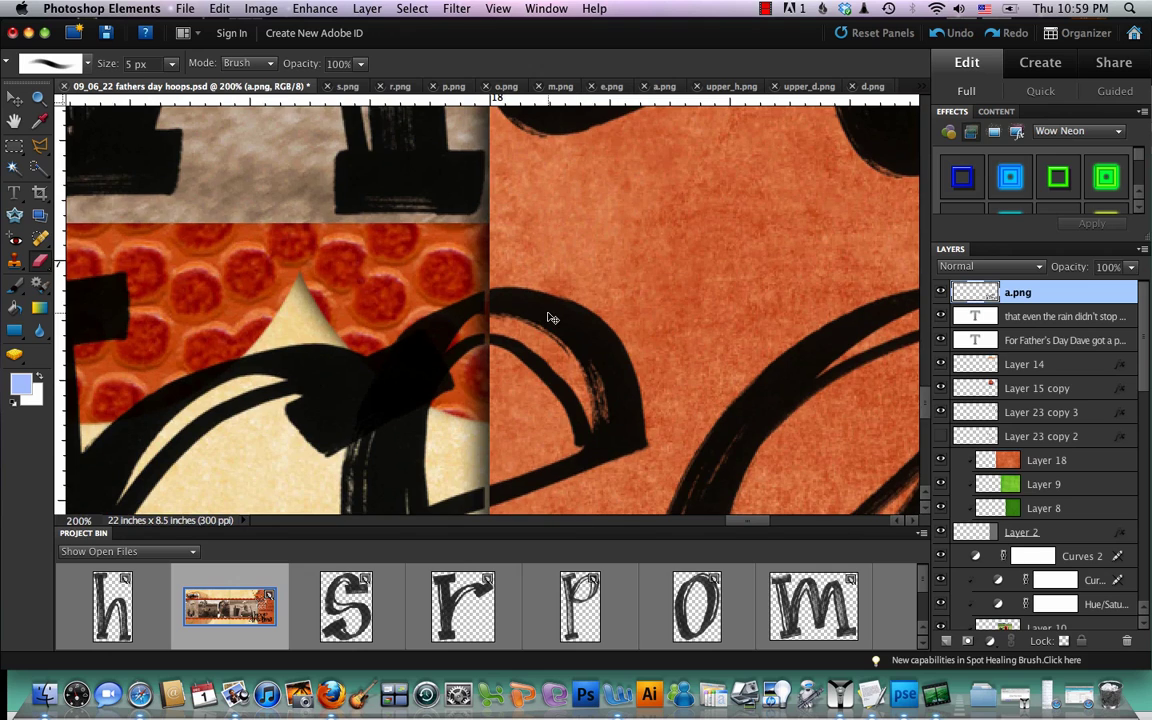
{"action": "key", "text": "super+minus"}
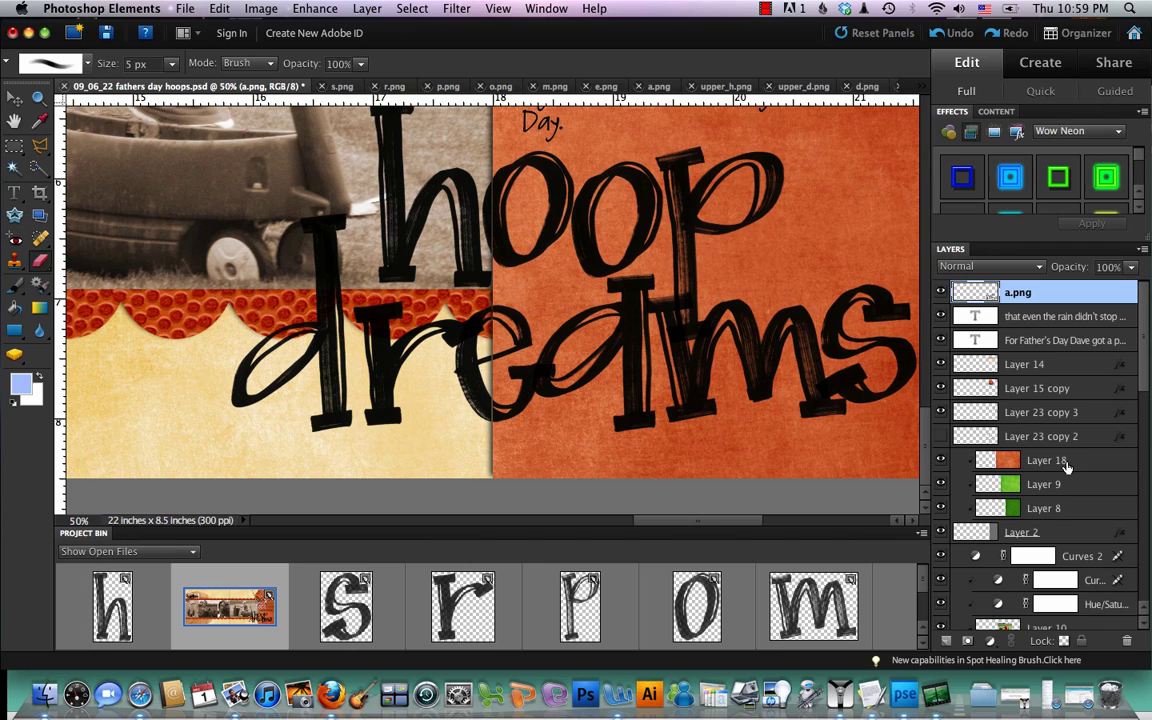
Load the scalloped shape of Layer 7 copy as a selection and invert it
{"action": "scroll", "coordinate": [1040, 465], "scroll_direction": "down", "scroll_amount": 10}
{"action": "scroll", "coordinate": [1067, 467], "scroll_direction": "down", "scroll_amount": 8}
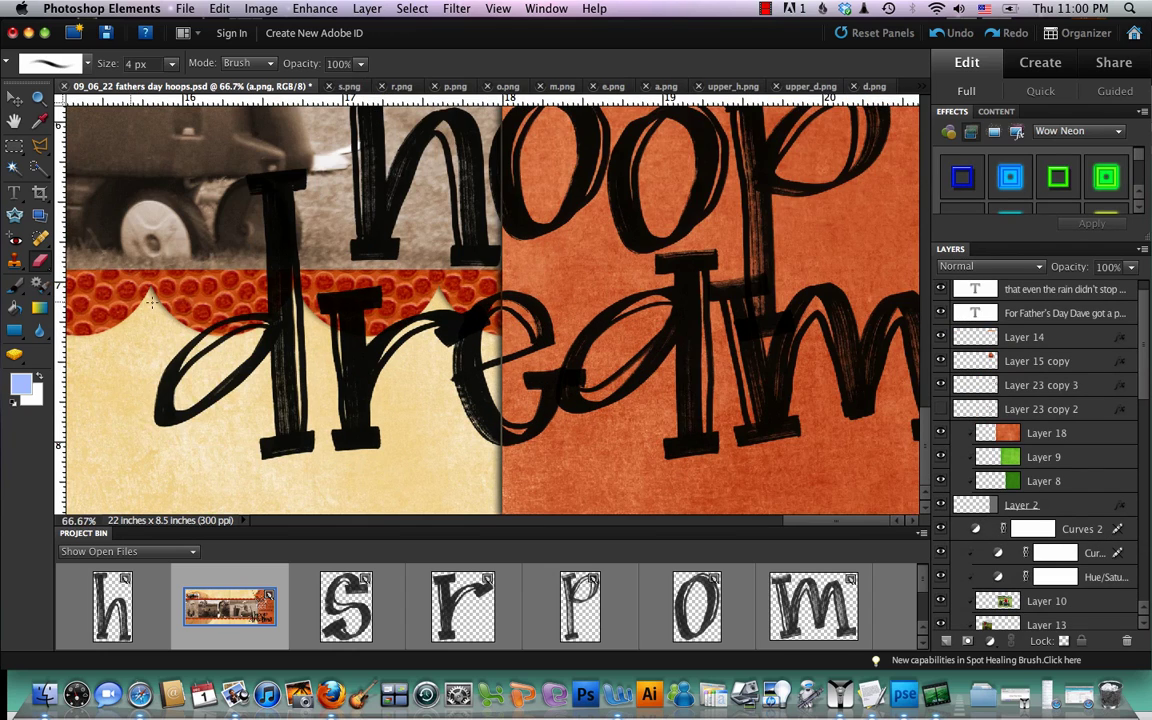
{"action": "scroll", "coordinate": [906, 391], "scroll_direction": "down", "scroll_amount": 15}
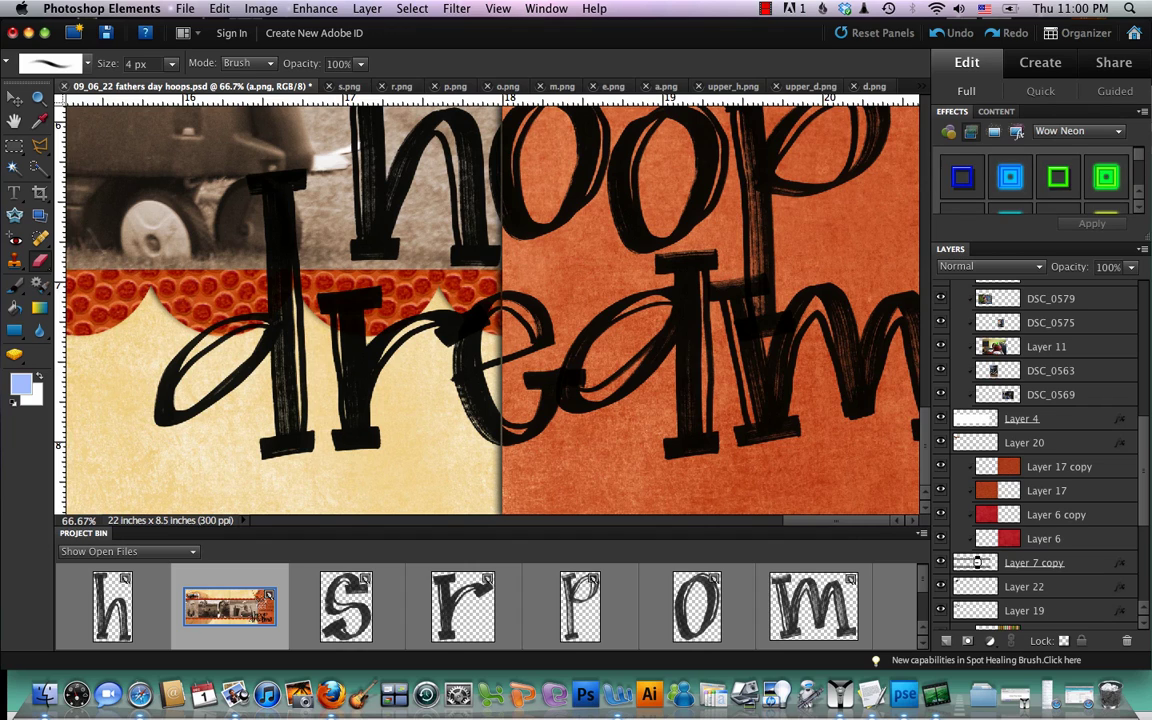
{"action": "left_click", "coordinate": [977, 562], "text": "super"}
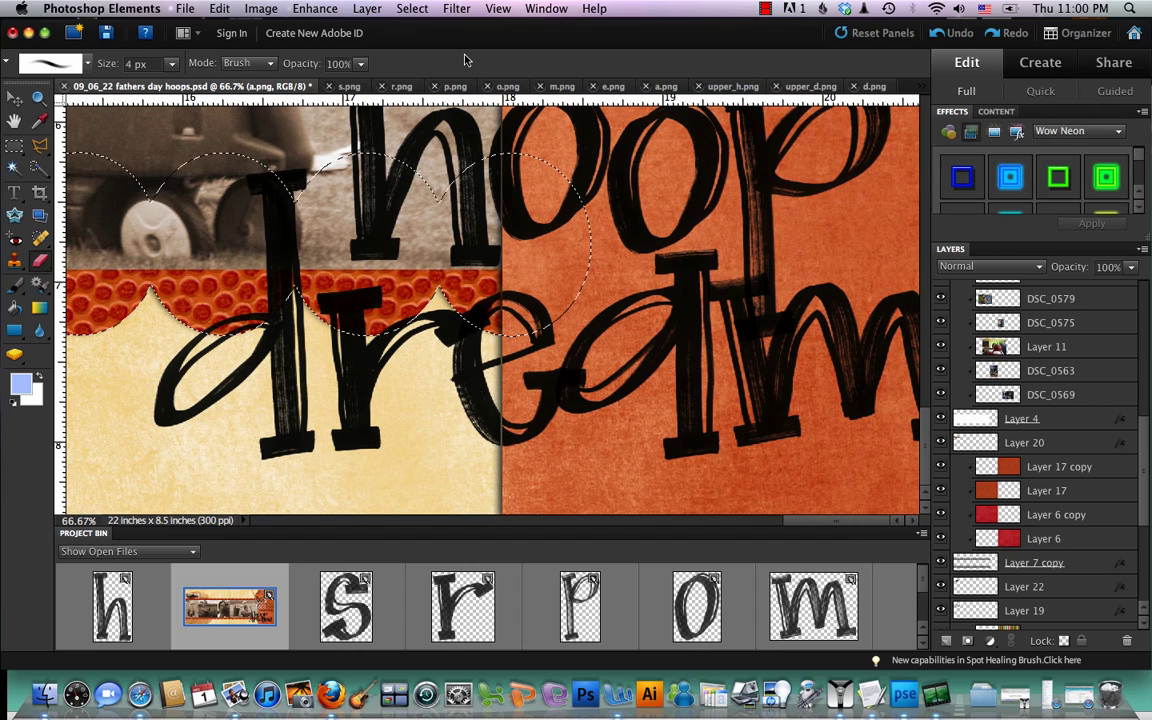
{"action": "left_click", "coordinate": [400, 10]}
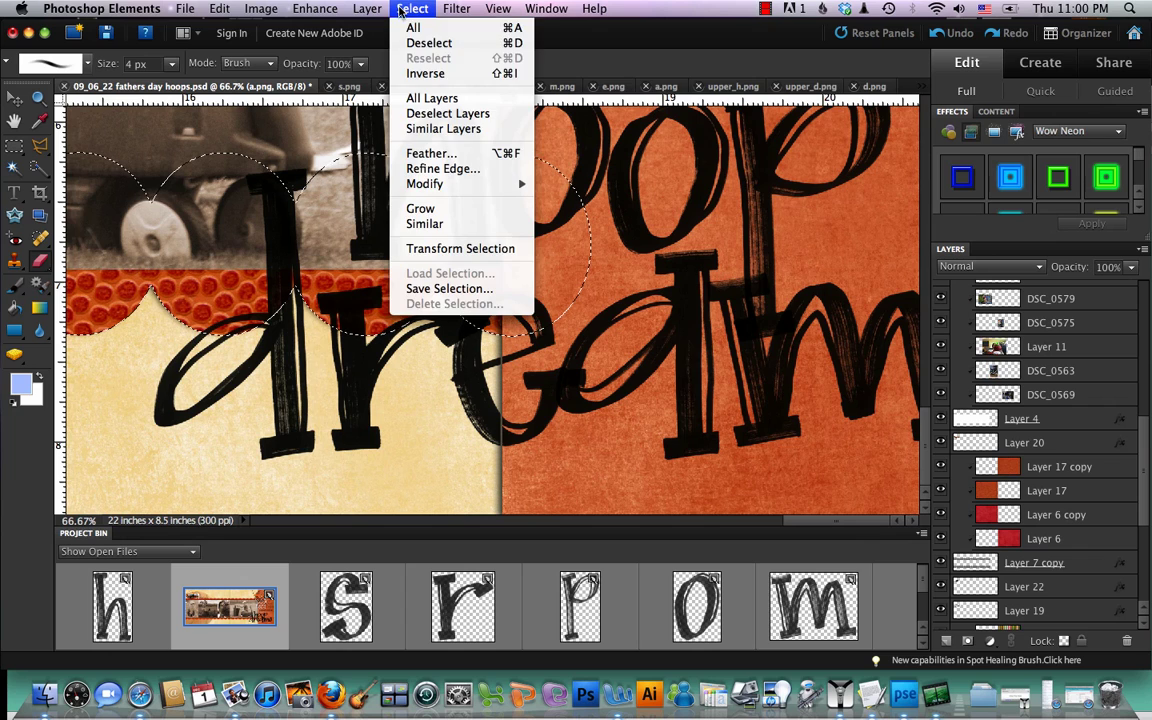
{"action": "left_click", "coordinate": [425, 73]}
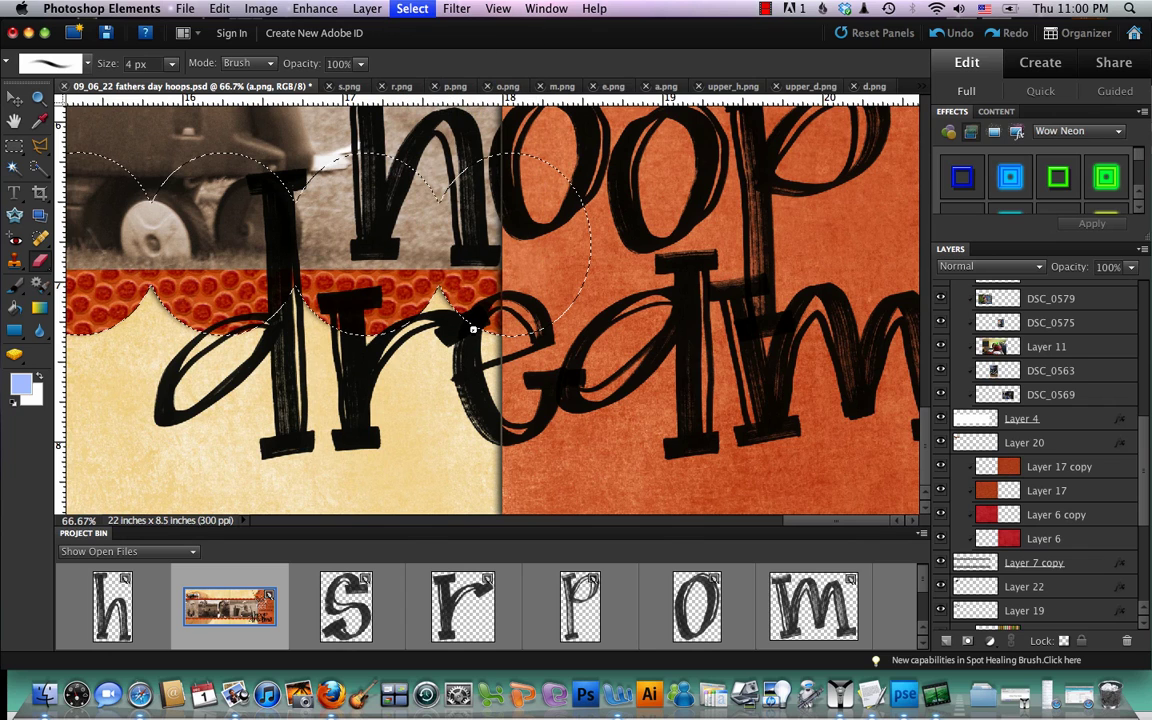
Erase a thin line with the 4 px Eraser along the scallop edge where the r and e of "dreams" overlap
{"action": "key", "text": "super+equal"}
{"action": "key", "text": "super+equal"}
{"action": "key", "text": "super+equal"}
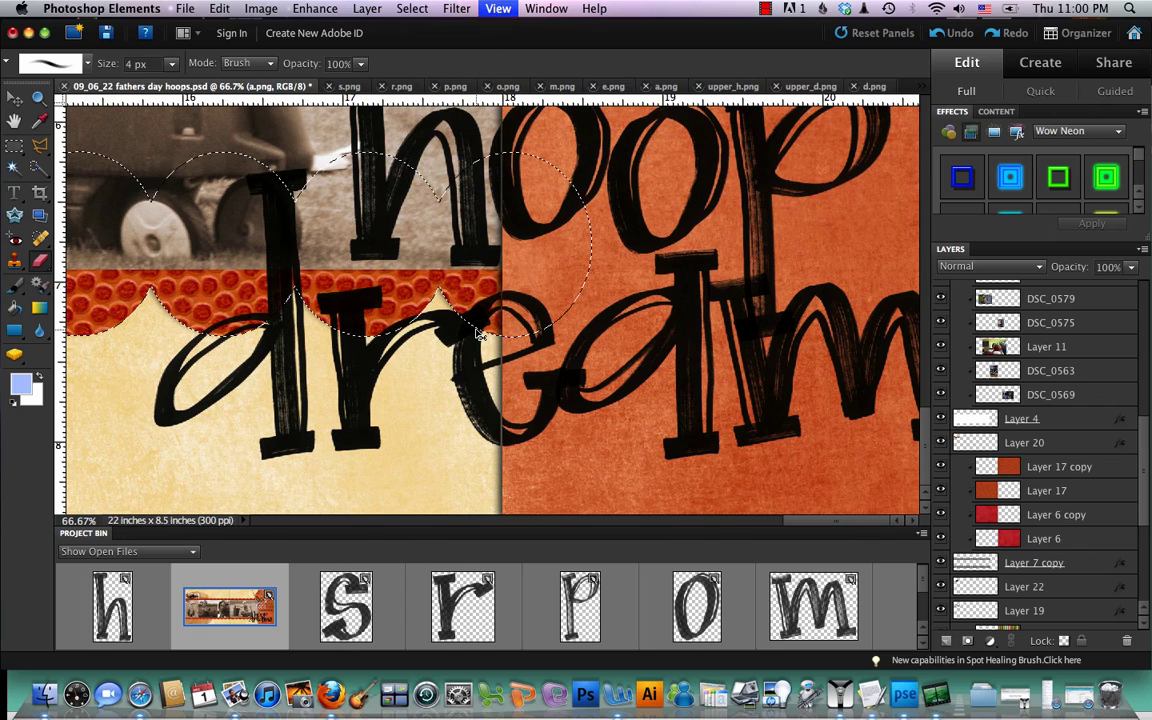
{"action": "scroll", "coordinate": [475, 330], "scroll_direction": "down", "scroll_amount": 3}
{"action": "scroll", "coordinate": [475, 330], "scroll_direction": "left", "scroll_amount": 3}
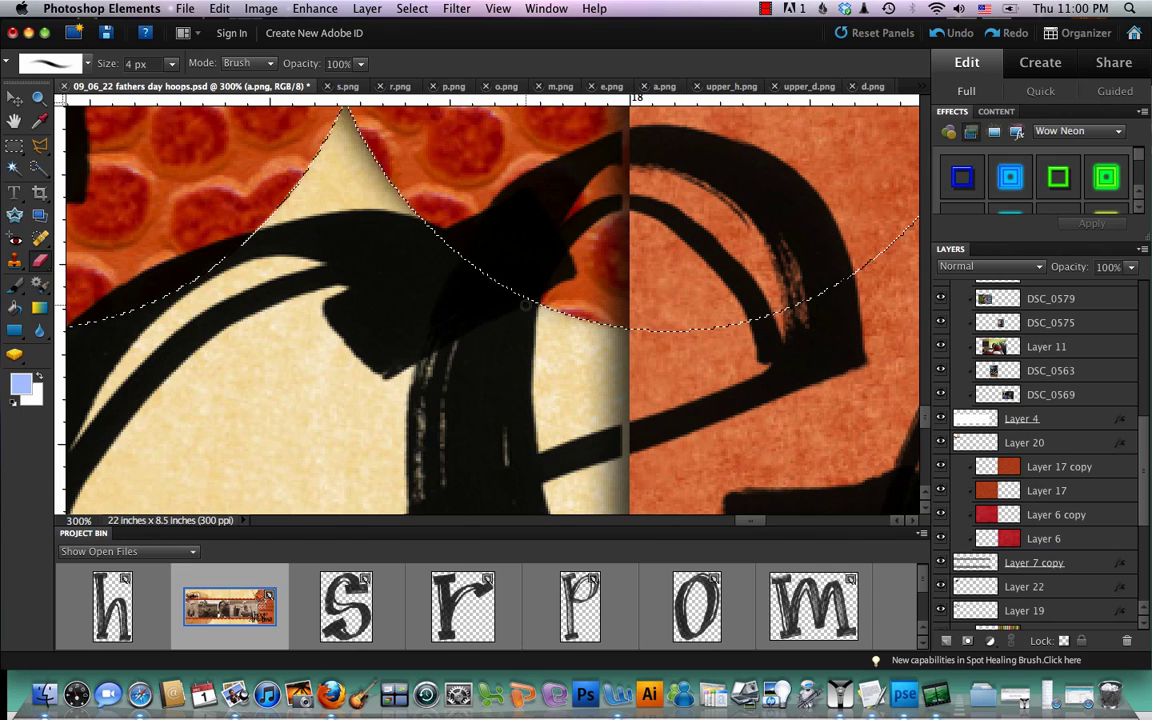
{"action": "key", "text": "super+equal"}
{"action": "scroll", "coordinate": [527, 310], "scroll_direction": "right", "scroll_amount": 3}
{"action": "scroll", "coordinate": [527, 310], "scroll_direction": "up", "scroll_amount": 2}
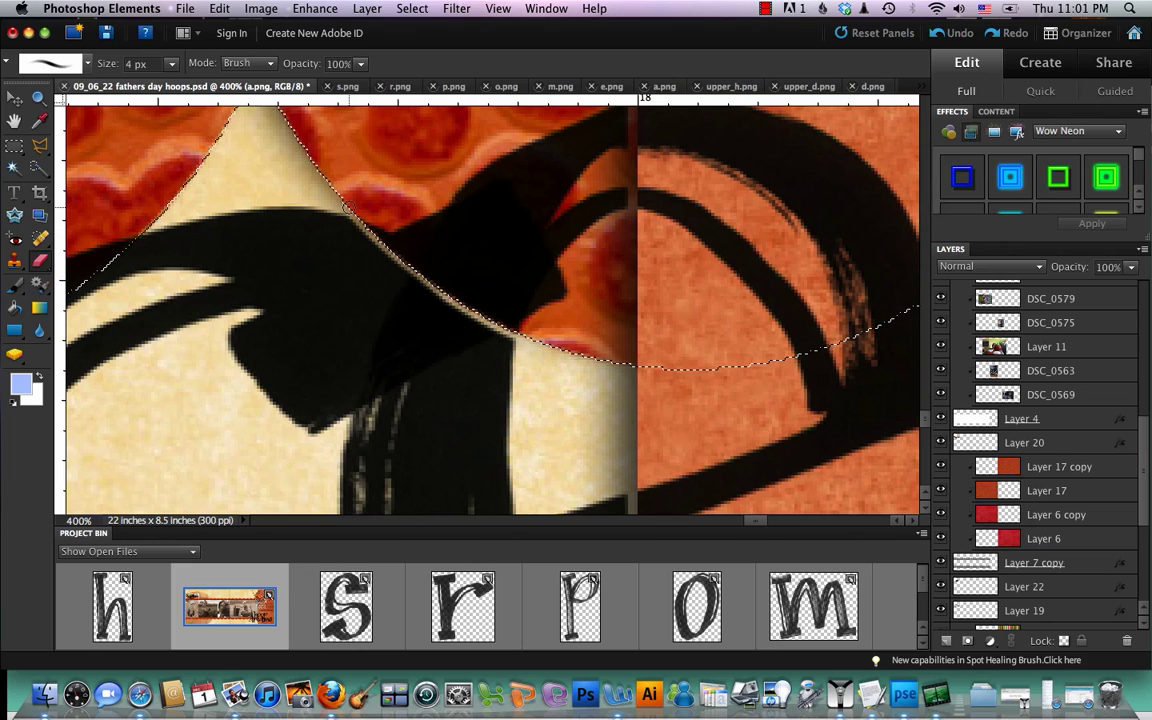
Continue erasing along the scallop edge through the arm and stem of the r, up to the peak over the d
{"action": "scroll", "coordinate": [349, 208], "scroll_direction": "left", "scroll_amount": 5}
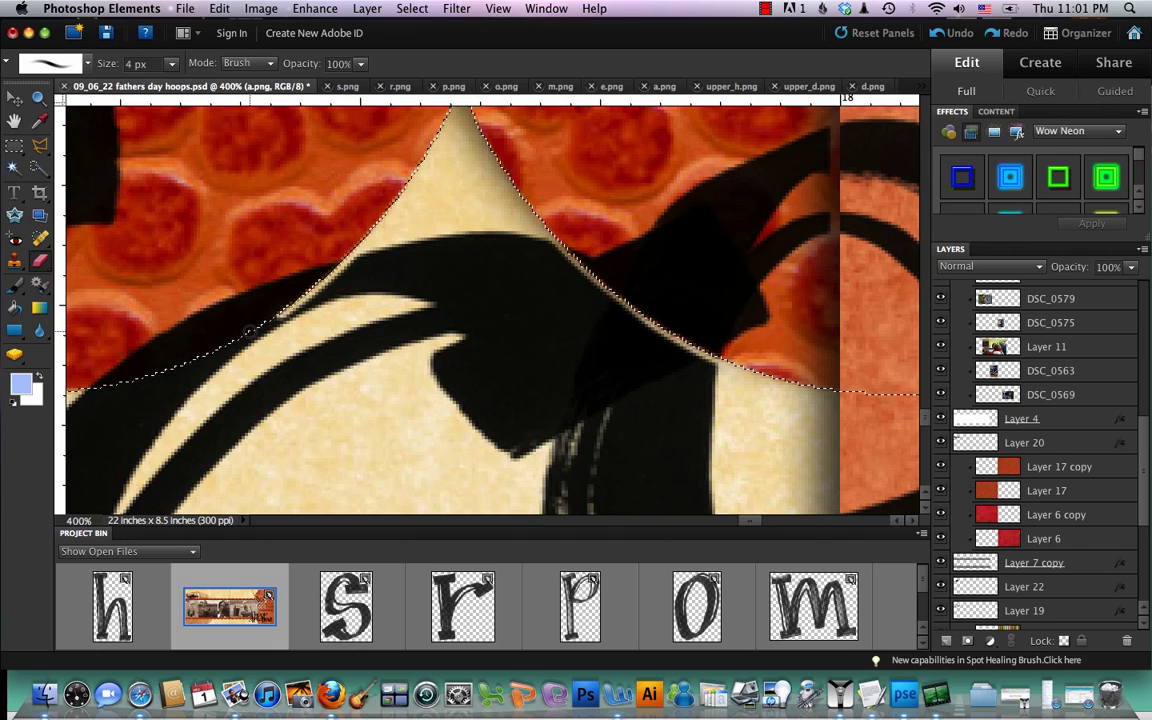
{"action": "mouse_move", "coordinate": [206, 352]}
{"action": "left_mouse_down"}
{"action": "mouse_move", "coordinate": [80, 390]}
{"action": "mouse_move", "coordinate": [428, 375]}
{"action": "mouse_move", "coordinate": [461, 379]}
{"action": "mouse_move", "coordinate": [466, 392]}
{"action": "mouse_move", "coordinate": [396, 390]}
{"action": "mouse_move", "coordinate": [256, 338]}
{"action": "left_mouse_up"}
{"action": "scroll", "coordinate": [254, 330], "scroll_direction": "up", "scroll_amount": 2}
{"action": "scroll", "coordinate": [254, 330], "scroll_direction": "left", "scroll_amount": 5}
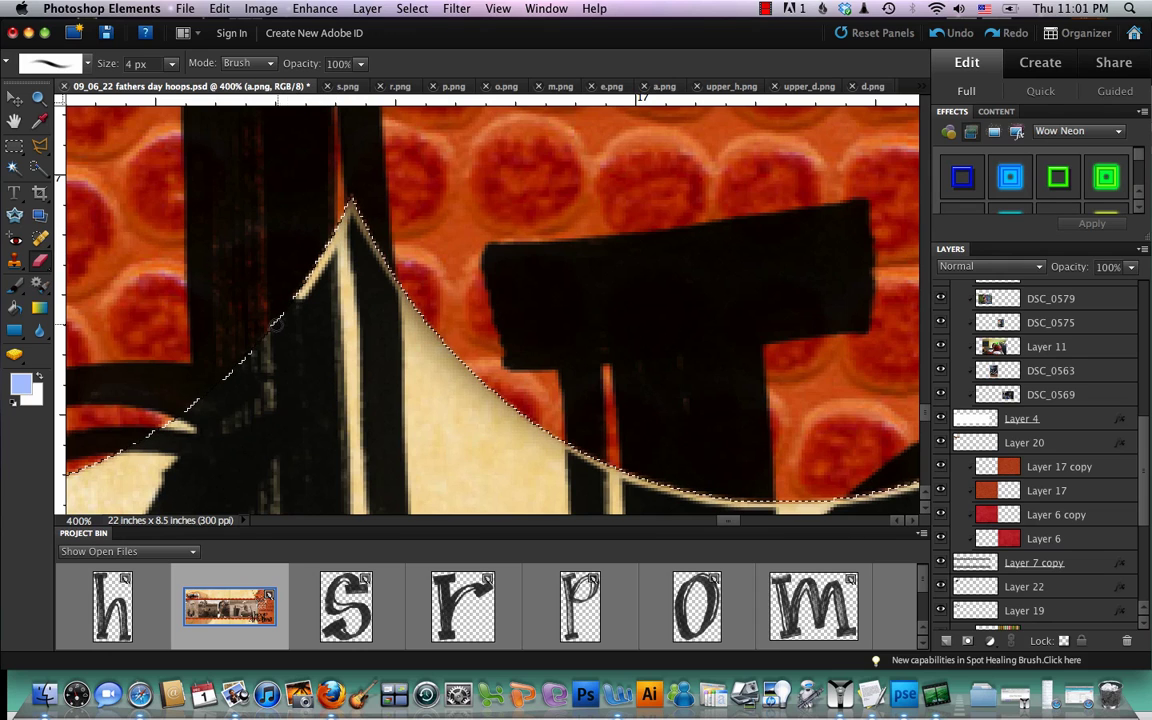
Finish erasing the thin line along the scallop edge down the stem and through the bowl of the d in "dreams"
{"action": "left_click_drag", "start_coordinate": [277, 322], "coordinate": [212, 385]}
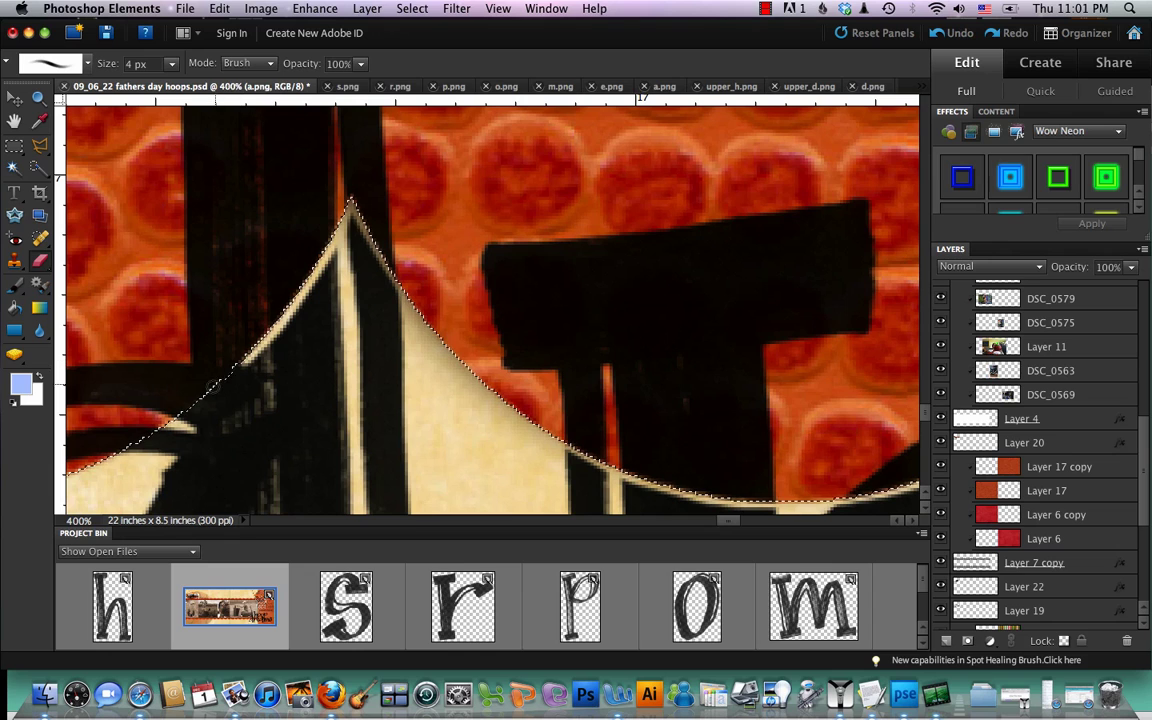
{"action": "scroll", "coordinate": [290, 382], "scroll_direction": "left", "scroll_amount": 10}
{"action": "scroll", "coordinate": [290, 382], "scroll_direction": "down", "scroll_amount": 3}
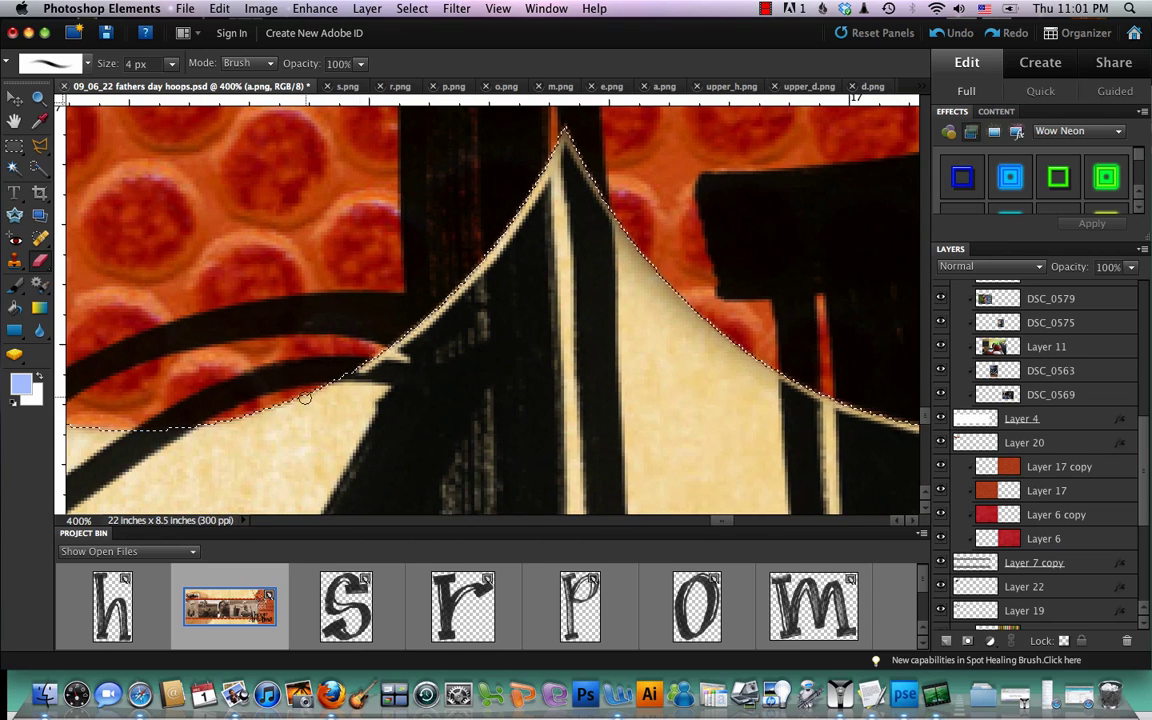
{"action": "scroll", "coordinate": [350, 385], "scroll_direction": "left", "scroll_amount": 9}
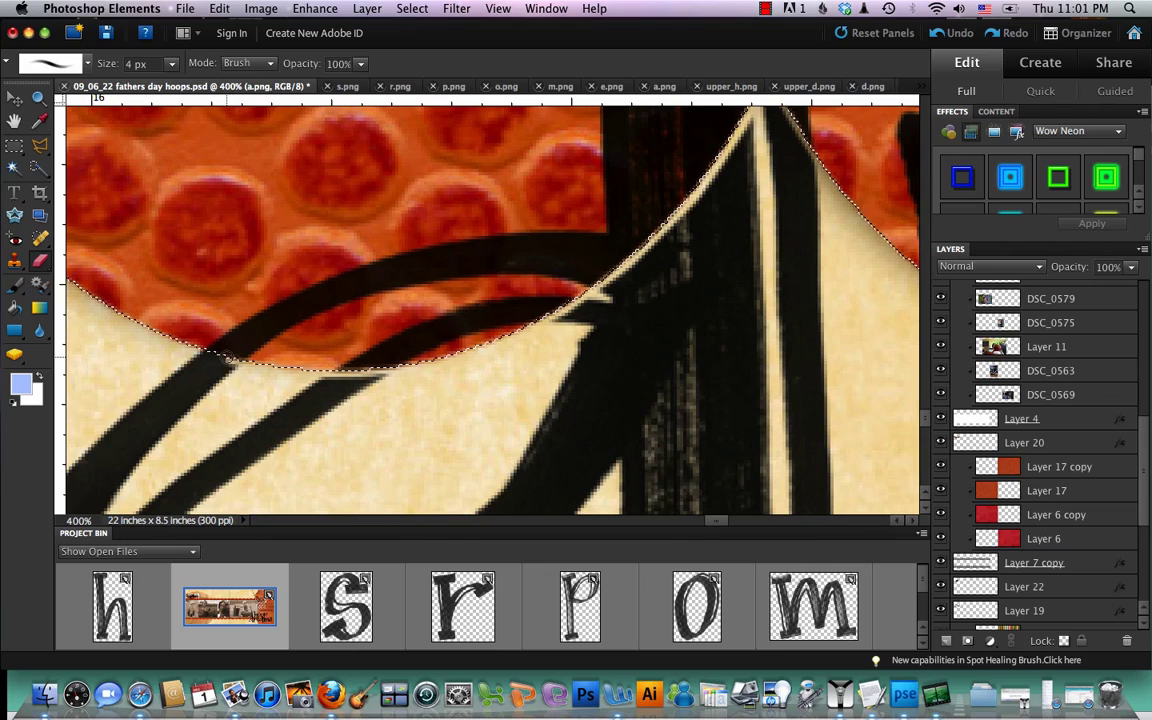
{"action": "scroll", "coordinate": [193, 345], "scroll_direction": "left", "scroll_amount": 15}
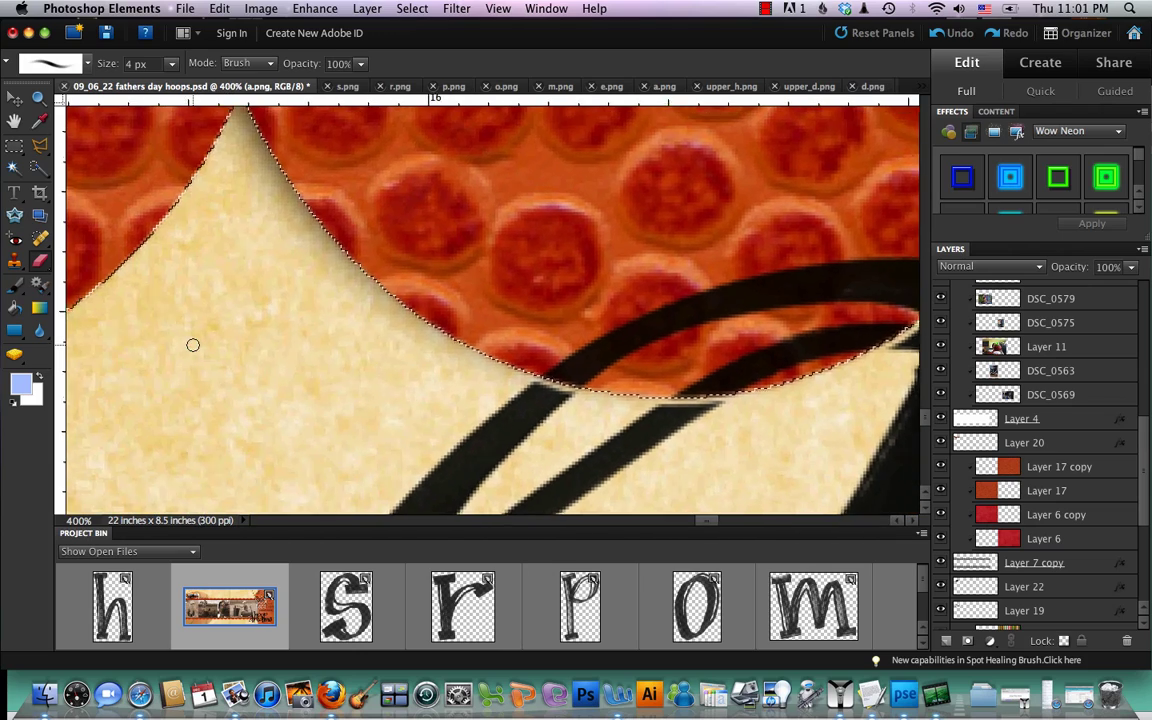
Zoom out to the lower title area and clear the scallop selection
{"action": "scroll", "coordinate": [193, 345], "scroll_direction": "left", "scroll_amount": 5}
{"action": "key", "text": "super+minus"}
{"action": "key", "text": "super+minus"}
{"action": "key", "text": "super+minus"}
{"action": "key", "text": "super+minus"}
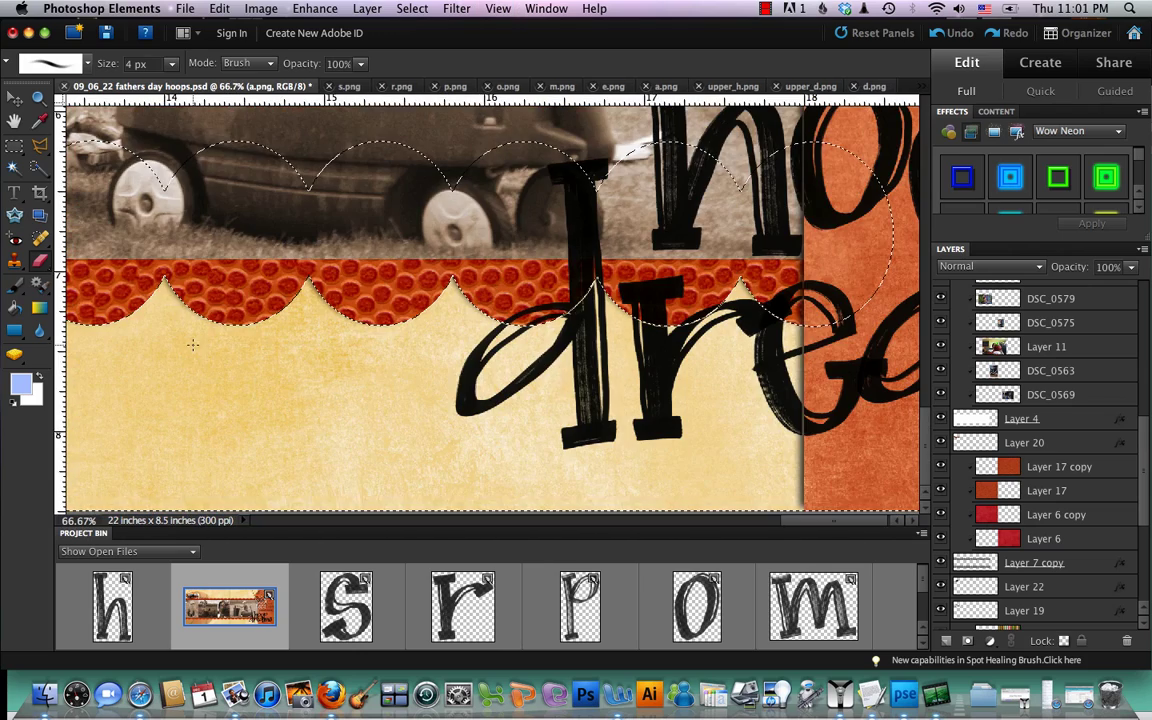
{"action": "key", "text": "super+shift+i"}
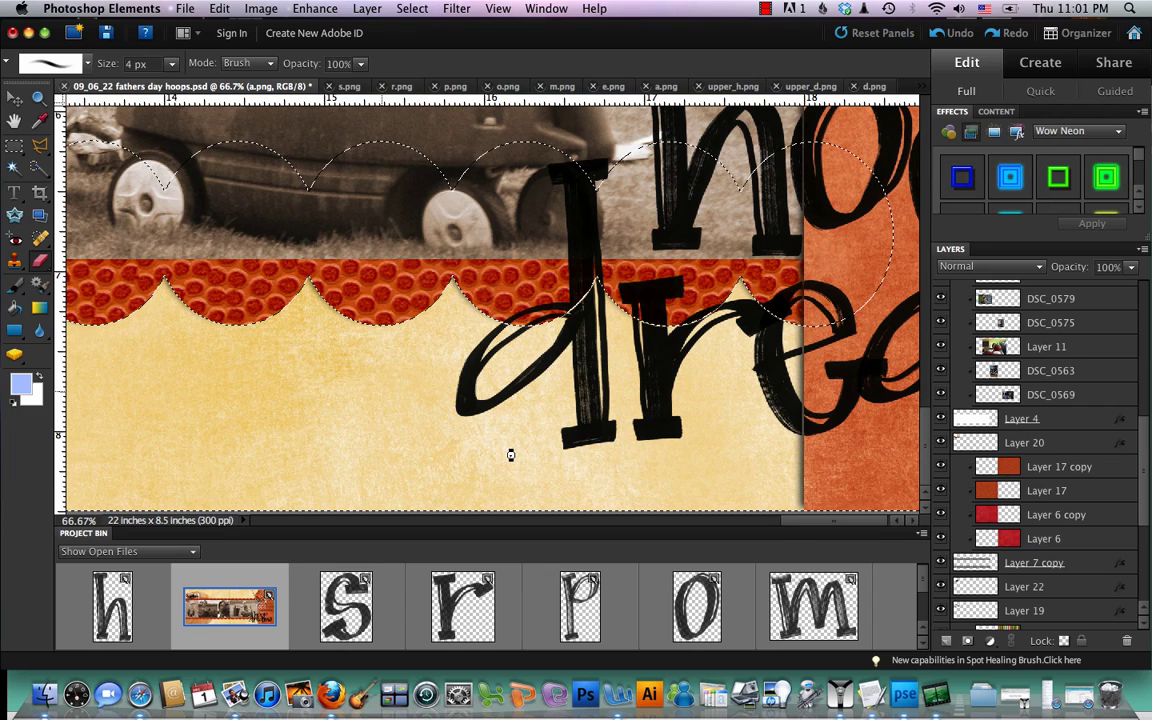
{"action": "key", "text": "super+d"}
Examine the erased lines through the "hoop dreams" title, up close and against the surrounding page layout
{"action": "scroll", "coordinate": [513, 449], "scroll_direction": "right", "scroll_amount": 5}
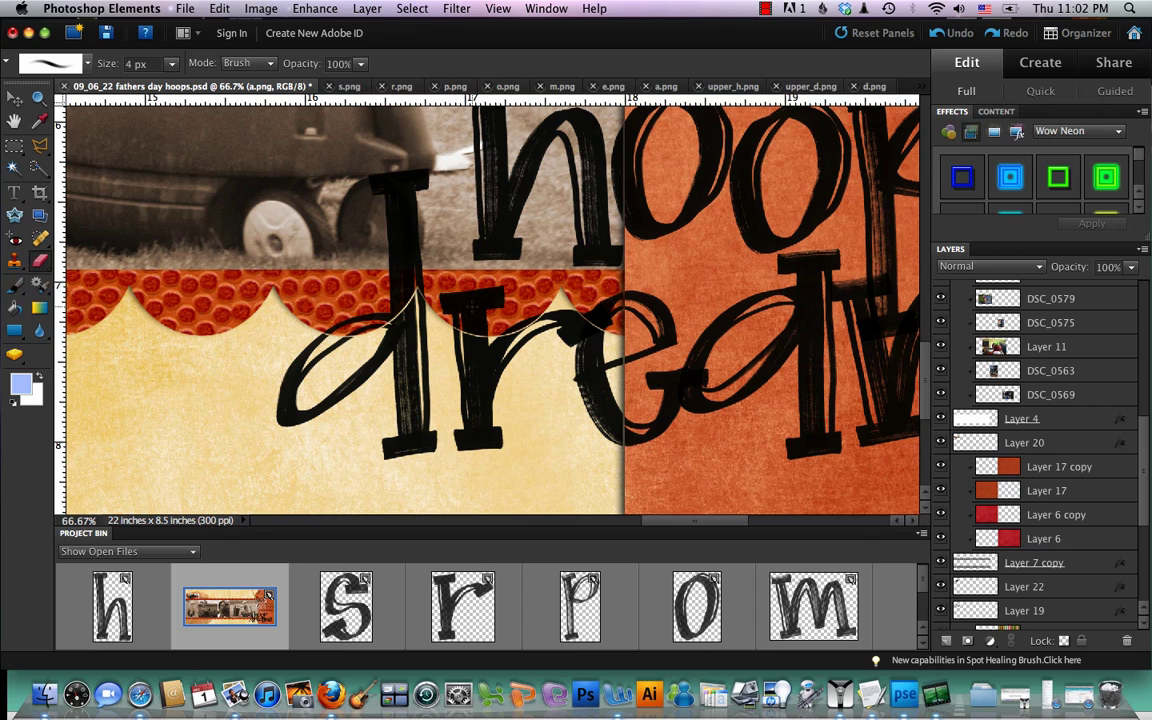
{"action": "scroll", "coordinate": [487, 310], "scroll_direction": "up", "scroll_amount": 5}
{"action": "scroll", "coordinate": [487, 310], "scroll_direction": "right", "scroll_amount": 2}
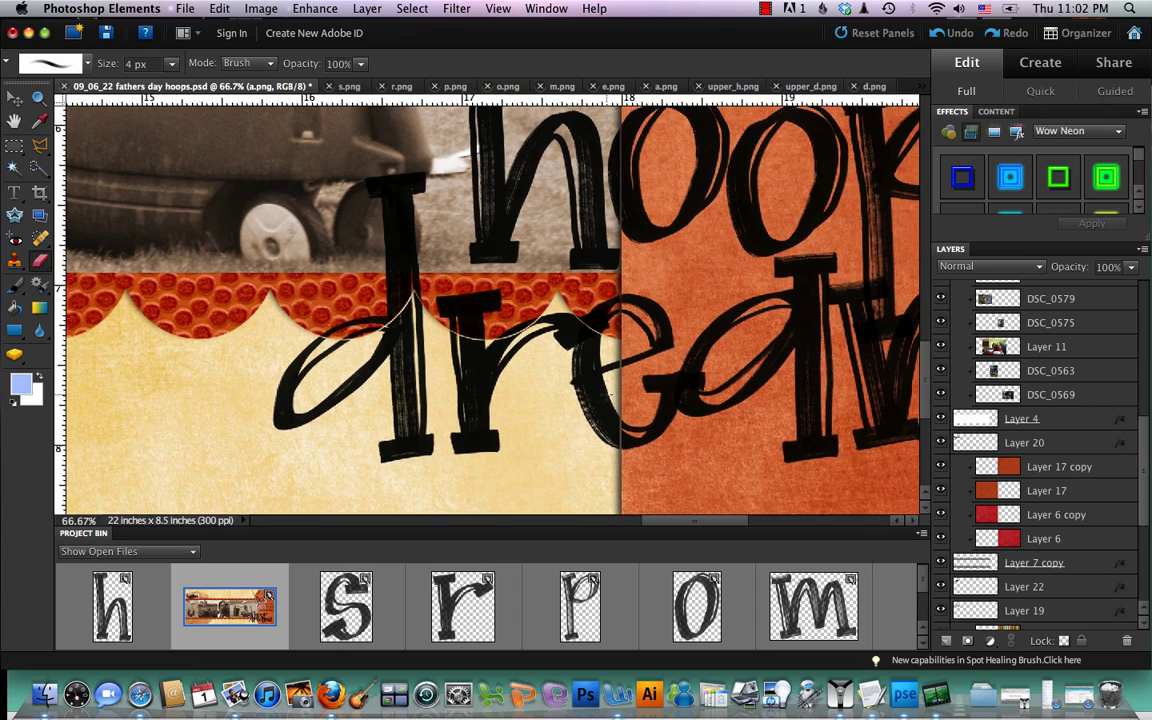
{"action": "key", "text": "super+minus"}
{"action": "scroll", "coordinate": [538, 319], "scroll_direction": "down", "scroll_amount": 3}
{"action": "scroll", "coordinate": [538, 319], "scroll_direction": "right", "scroll_amount": 3}
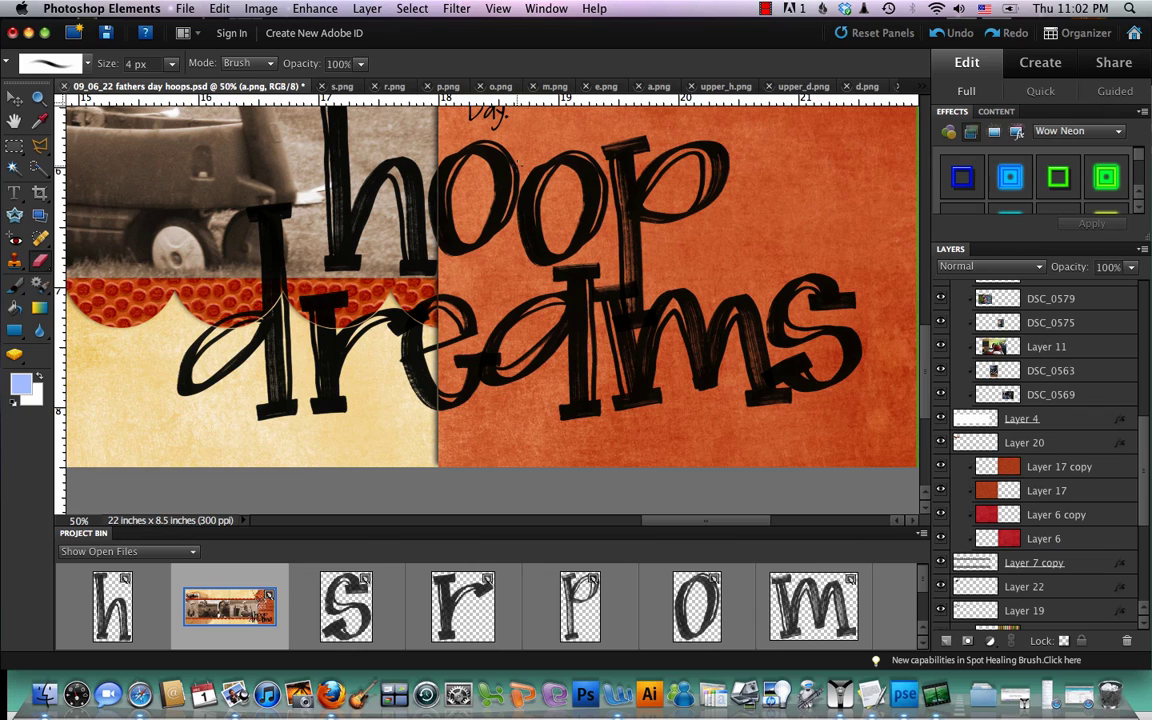
{"action": "key", "text": "super+minus"}
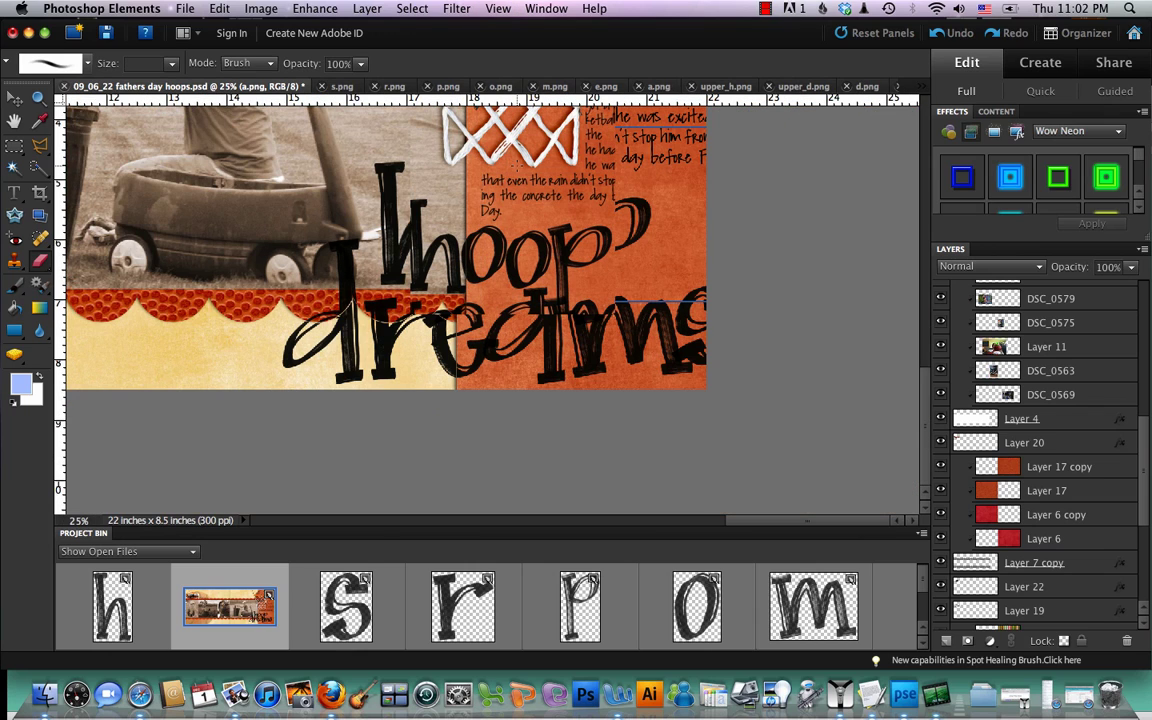
{"action": "scroll", "coordinate": [697, 133], "scroll_direction": "left", "scroll_amount": 10}
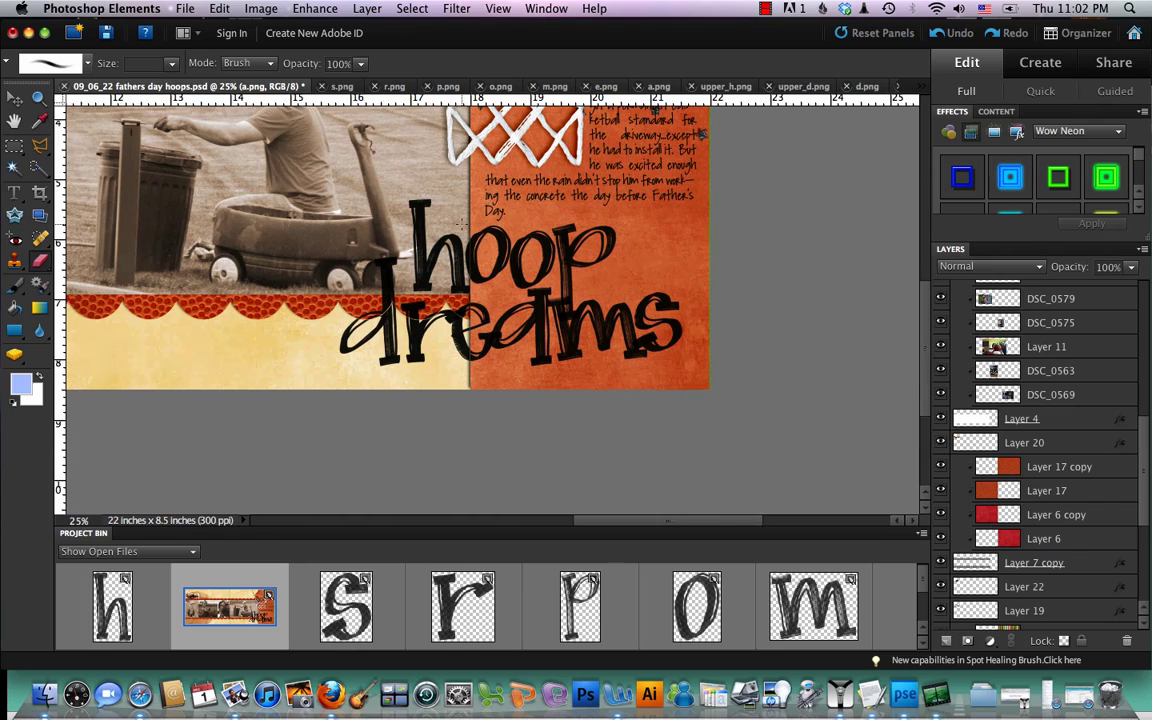
{"action": "scroll", "coordinate": [463, 223], "scroll_direction": "right", "scroll_amount": 8}
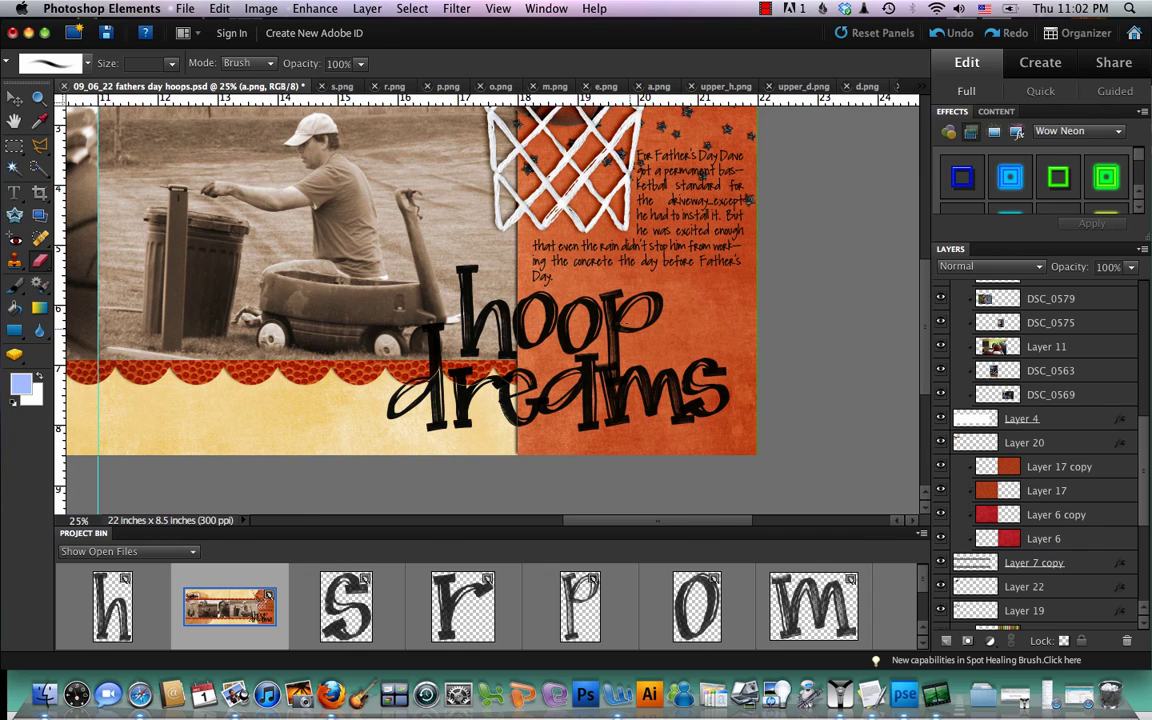
{"action": "scroll", "coordinate": [350, 285], "scroll_direction": "up", "scroll_amount": 5}
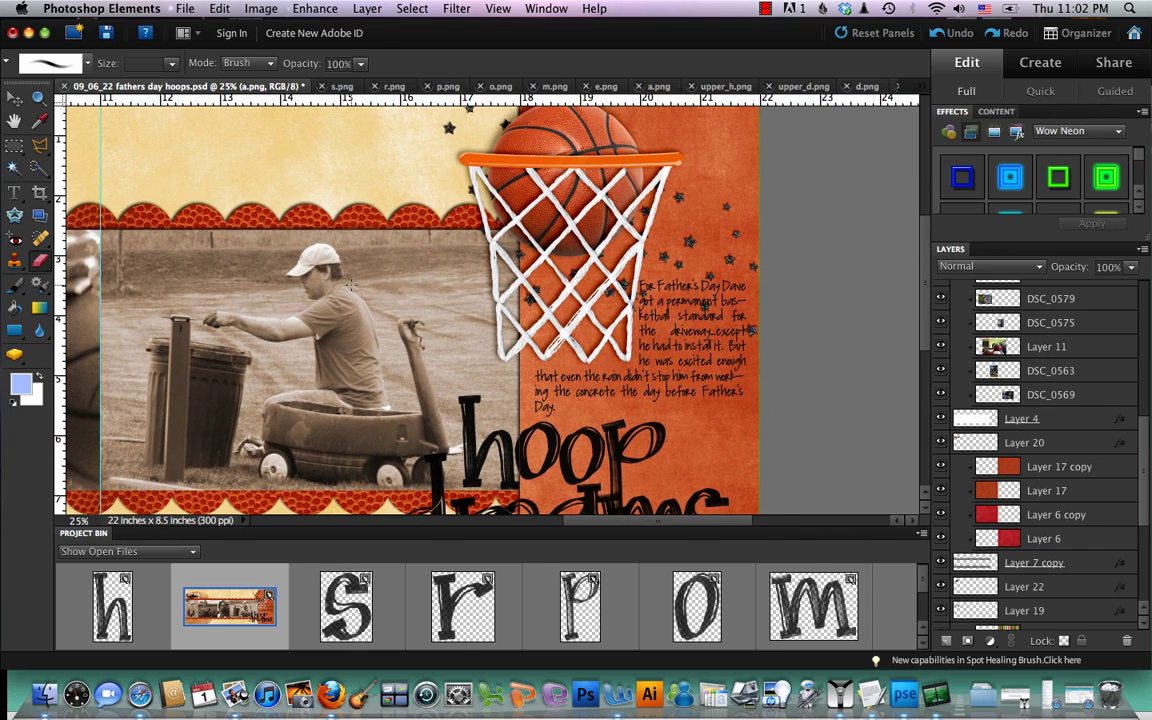
{"action": "scroll", "coordinate": [350, 285], "scroll_direction": "down", "scroll_amount": 4}
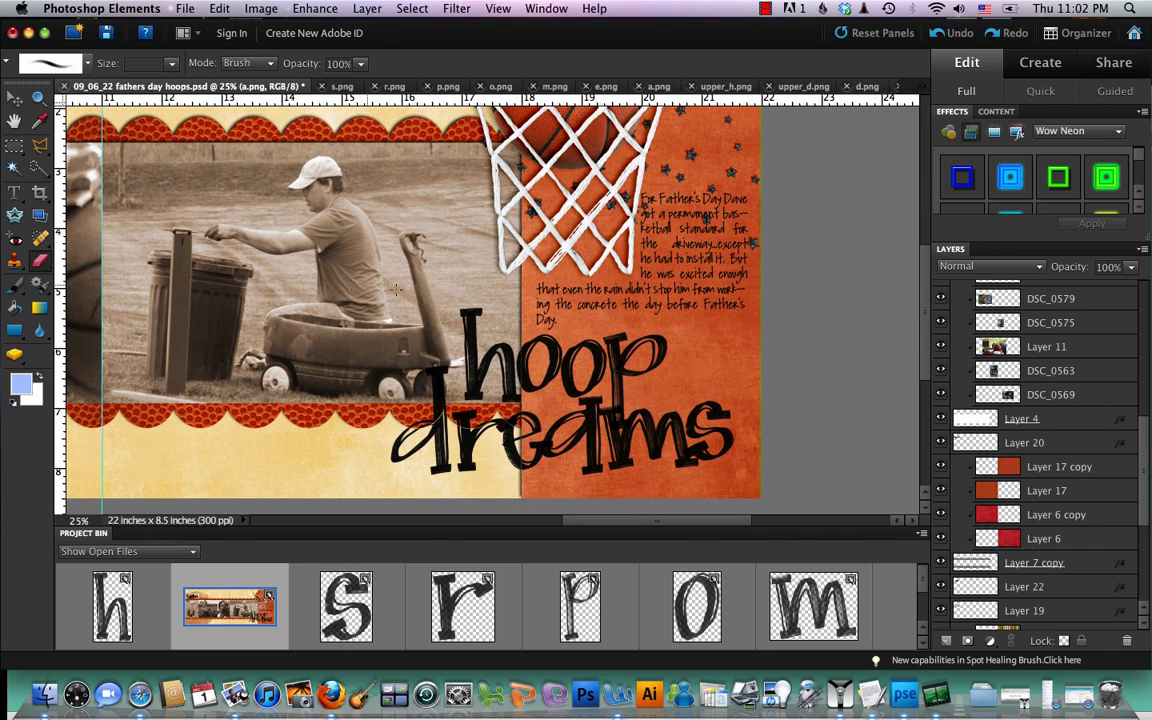